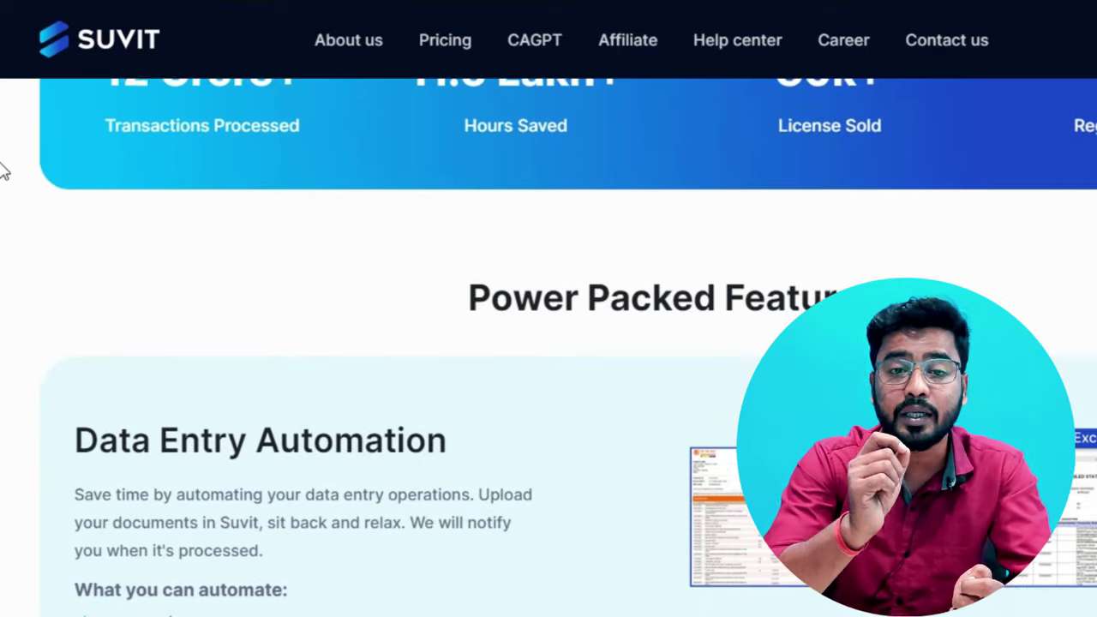
- Read the Data Entry Automation and Client Management sections of the Suvit homepage, including supported document types and listed features
{"action": "scroll", "coordinate": [3, 175], "scroll_direction": "down", "scroll_amount": 3}
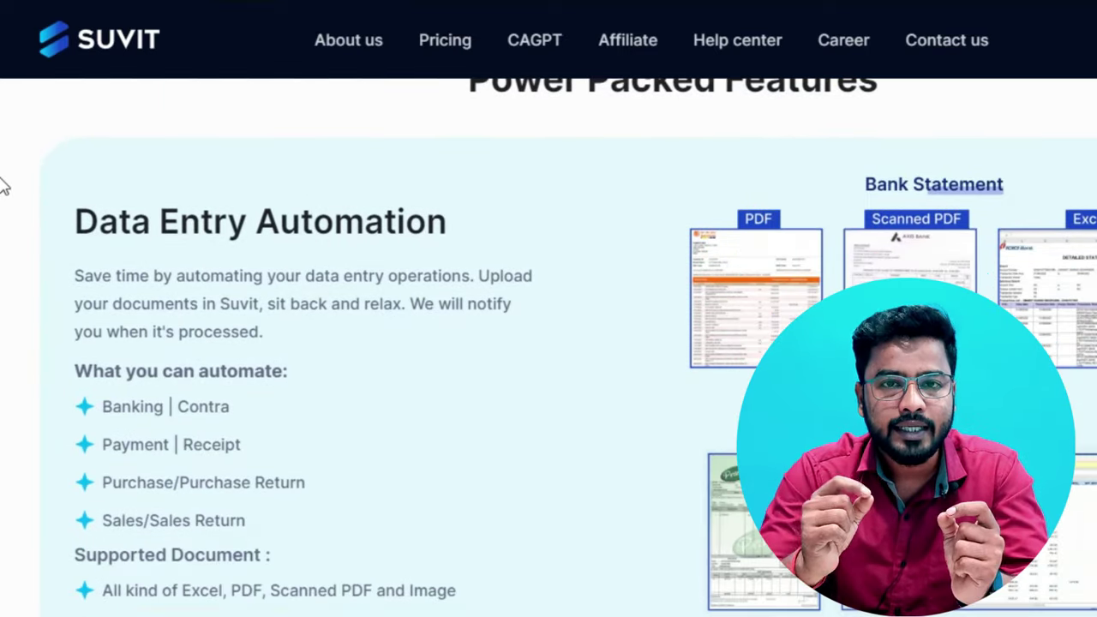
{"action": "scroll", "coordinate": [3, 182], "scroll_direction": "up", "scroll_amount": 1}
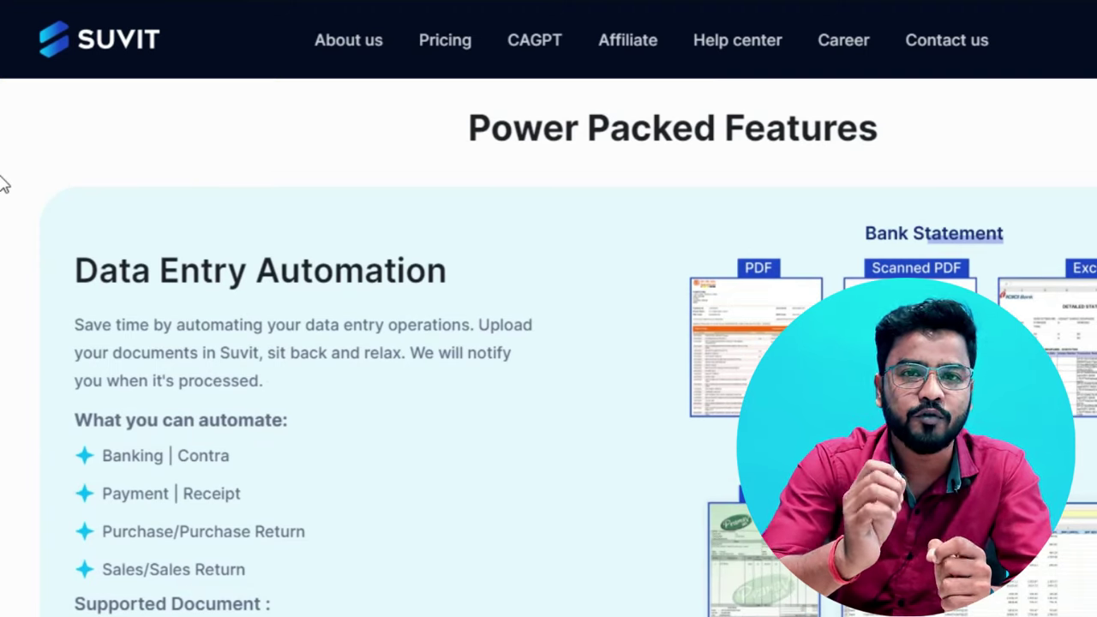
{"action": "scroll", "coordinate": [2, 183], "scroll_direction": "down", "scroll_amount": 1}
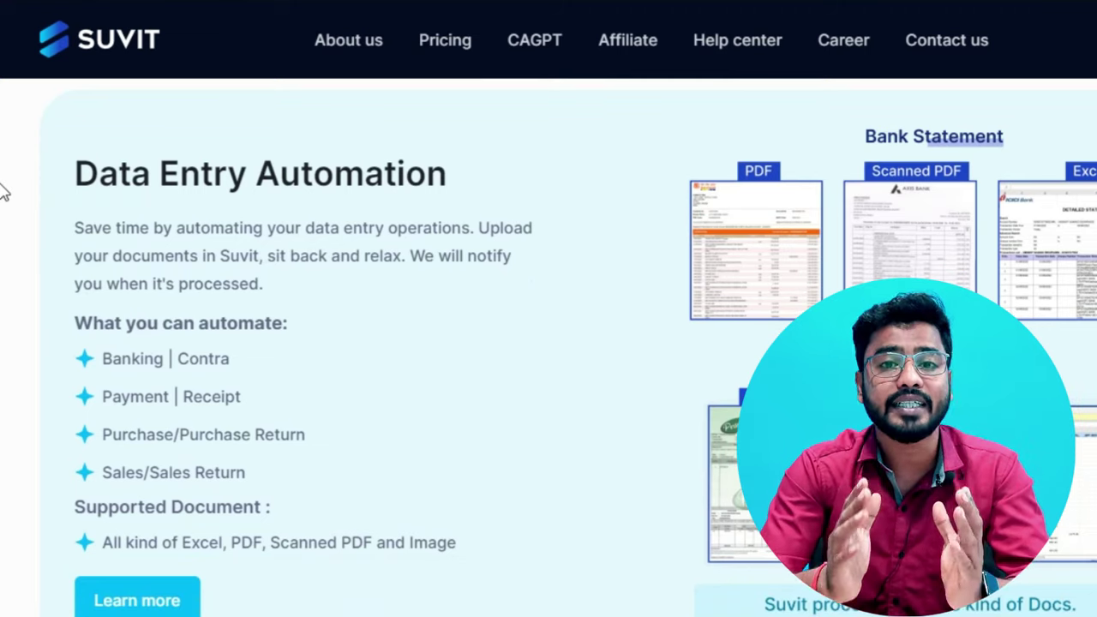
{"action": "scroll", "coordinate": [3, 194], "scroll_direction": "down", "scroll_amount": 1}
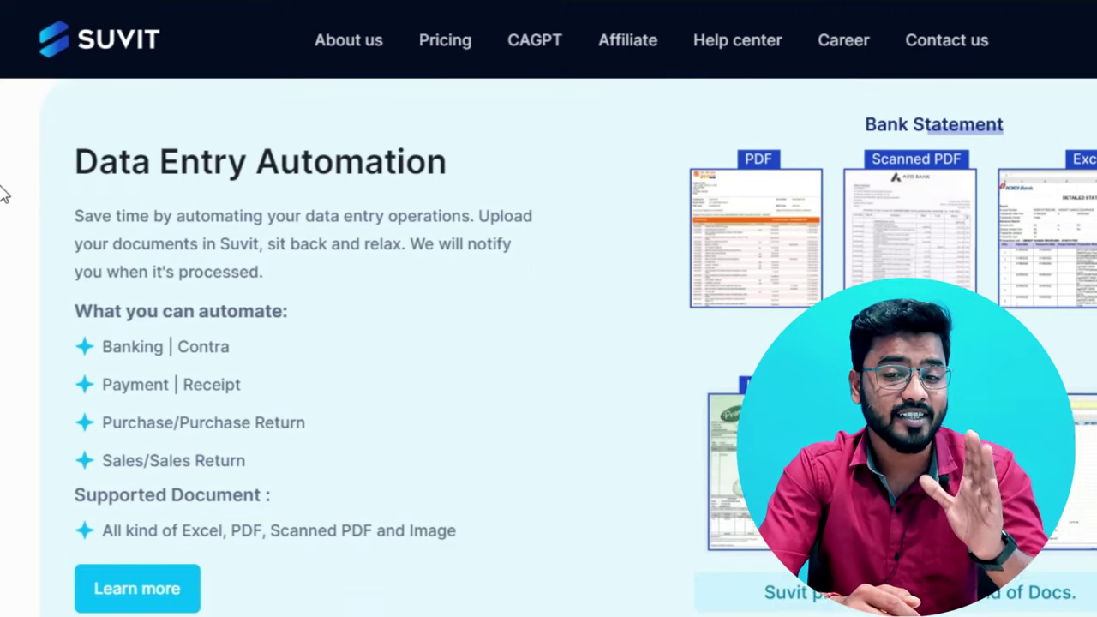
{"action": "scroll", "coordinate": [3, 199], "scroll_direction": "down", "scroll_amount": 2}
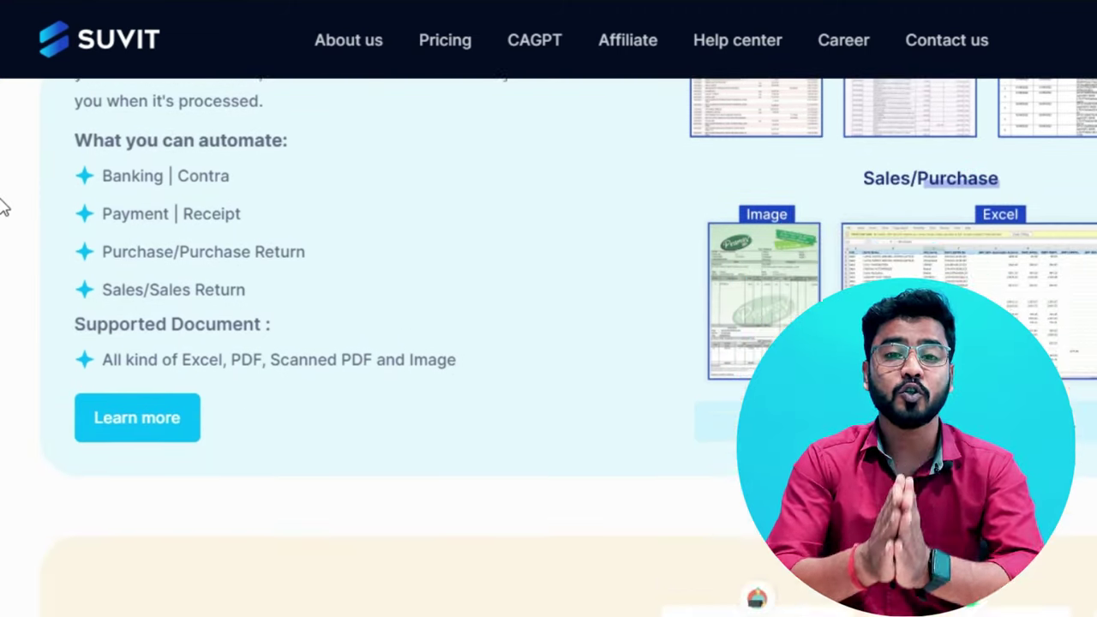
{"action": "scroll", "coordinate": [3, 214], "scroll_direction": "down", "scroll_amount": 3}
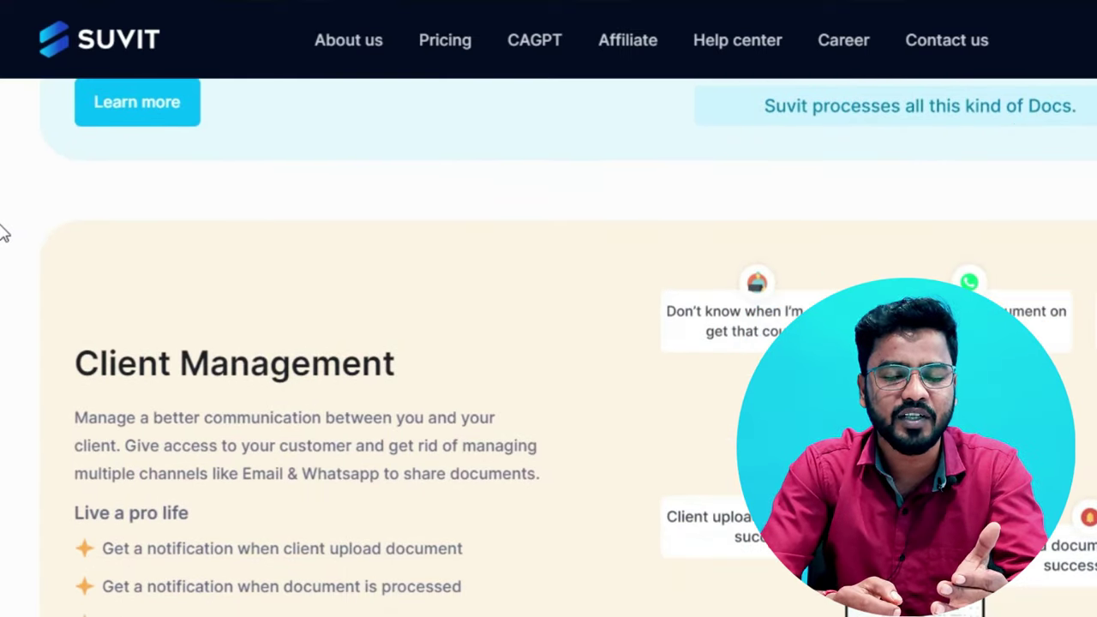
{"action": "scroll", "coordinate": [2, 233], "scroll_direction": "down", "scroll_amount": 2}
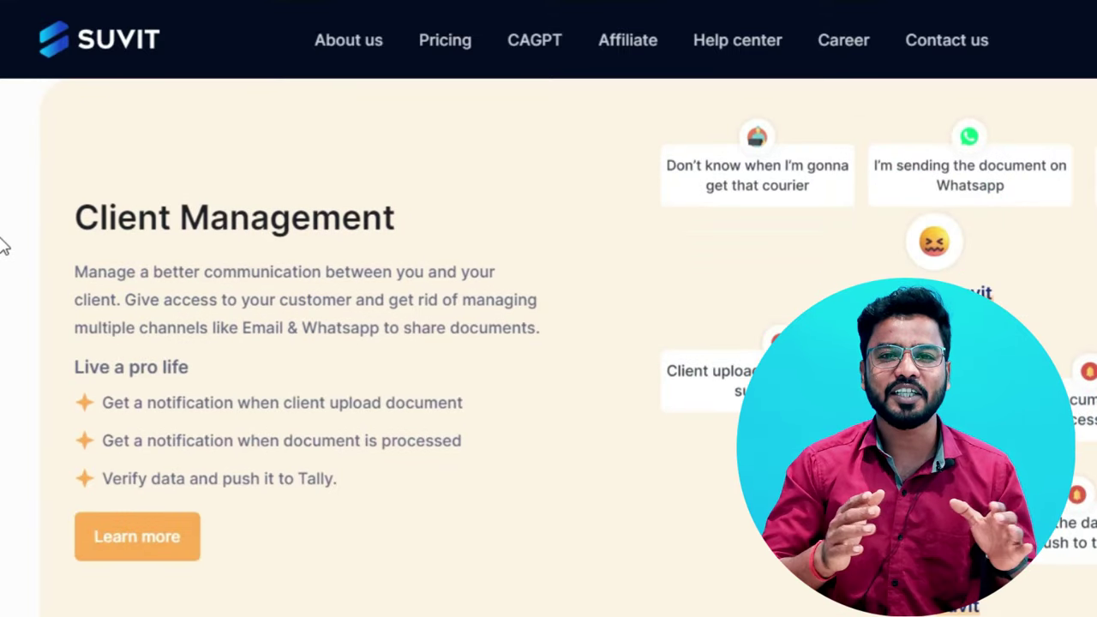
{"action": "scroll", "coordinate": [4, 246], "scroll_direction": "down", "scroll_amount": 1}
{"action": "scroll", "coordinate": [4, 246], "scroll_direction": "down", "scroll_amount": 1}
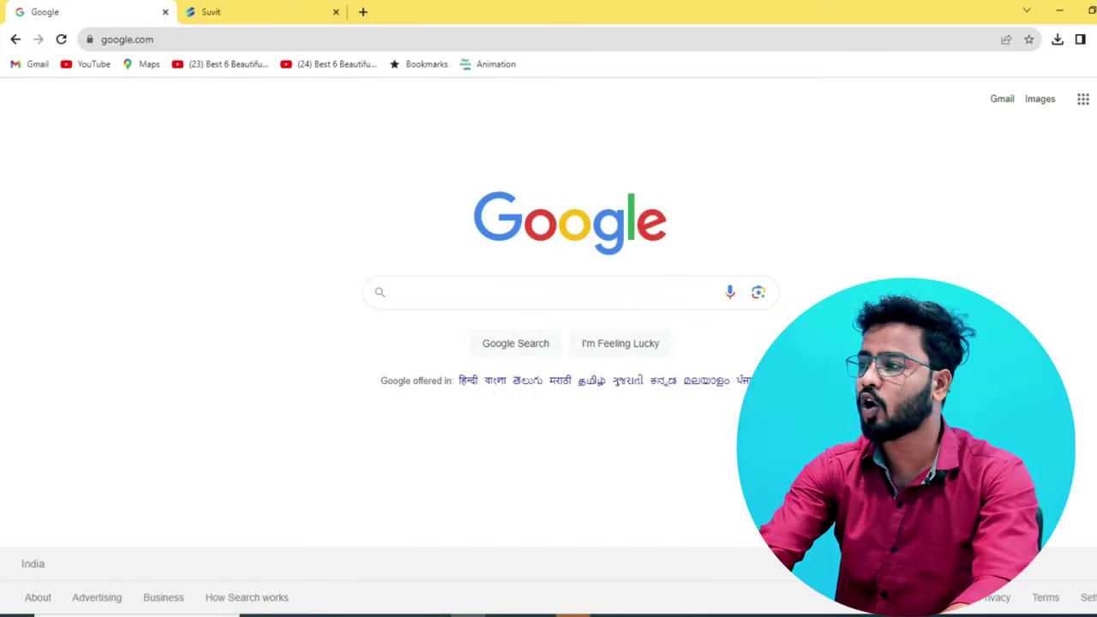
- Search Google for "suvit" and open the official suvit.io website from the results
{"action": "left_click", "coordinate": [471, 304]}
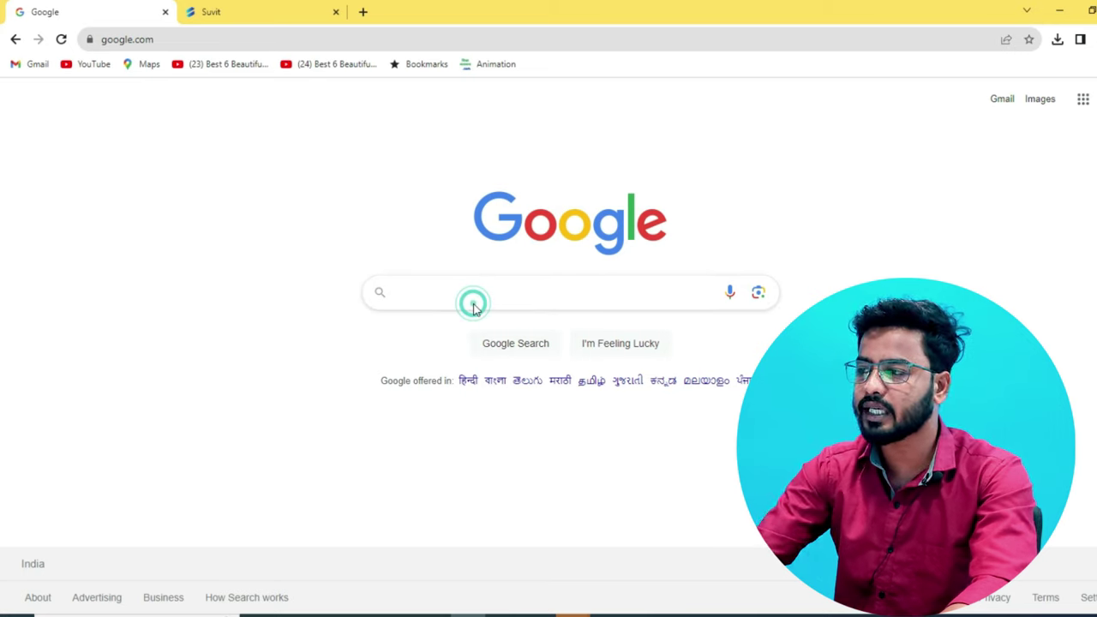
{"action": "type", "text": "suvit"}
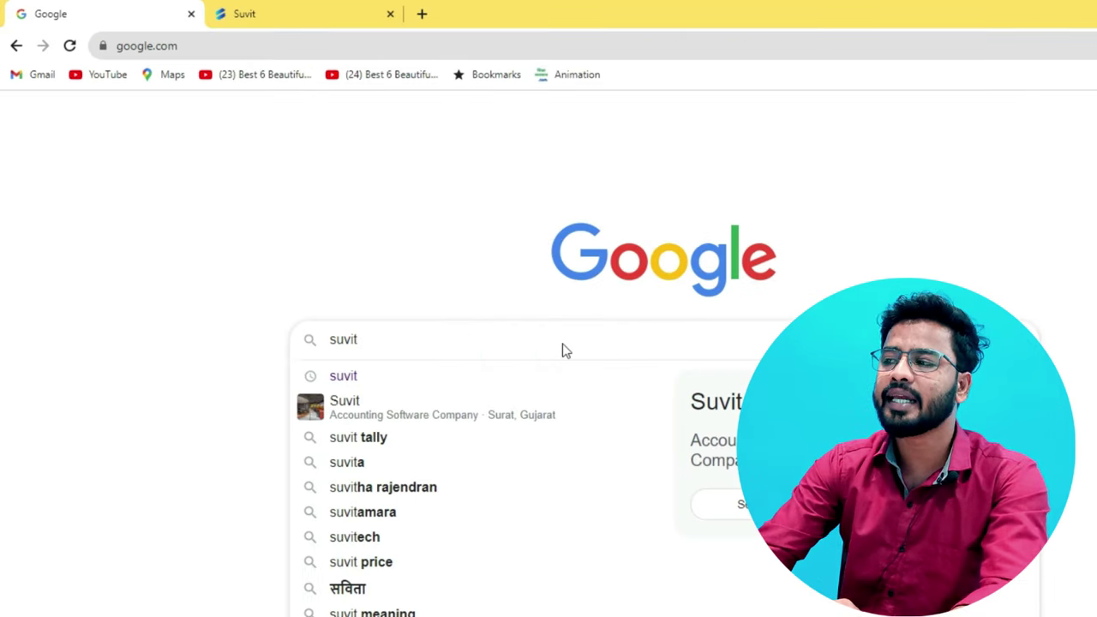
{"action": "key", "text": "Return"}
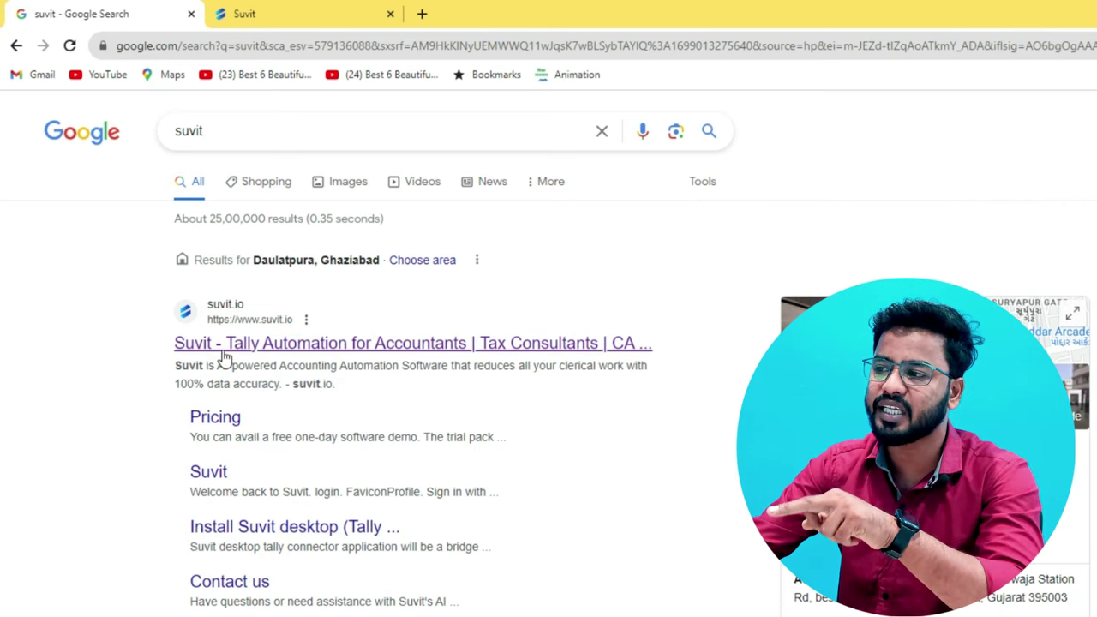
{"action": "left_click", "coordinate": [352, 347]}
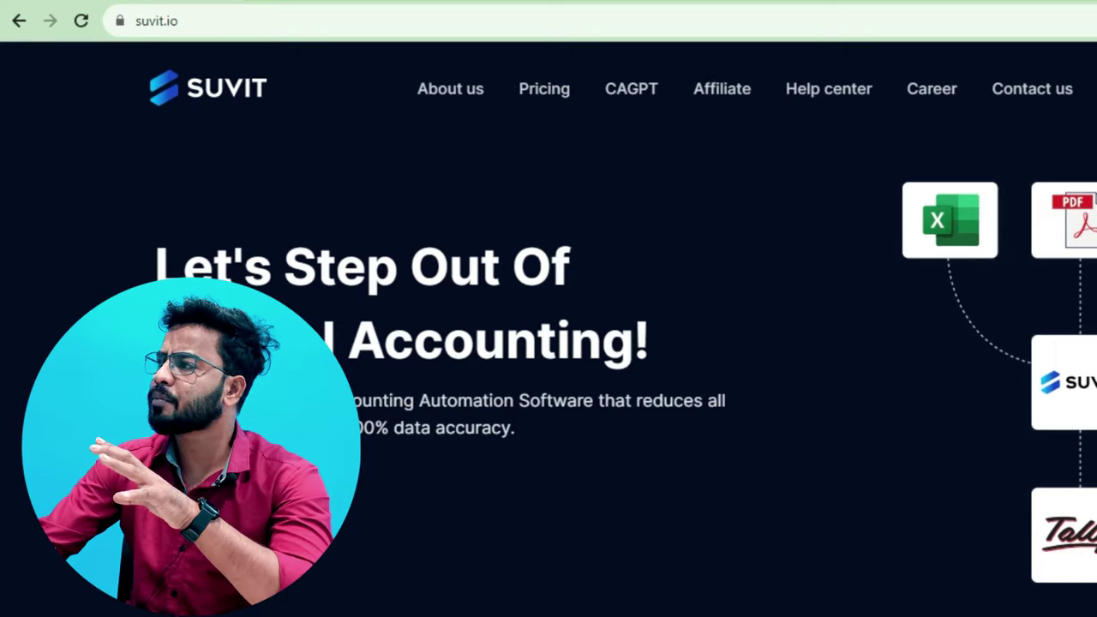
- Open Suvit's new account sign-up form and activate its mobile number field
{"action": "left_click", "coordinate": [976, 97]}
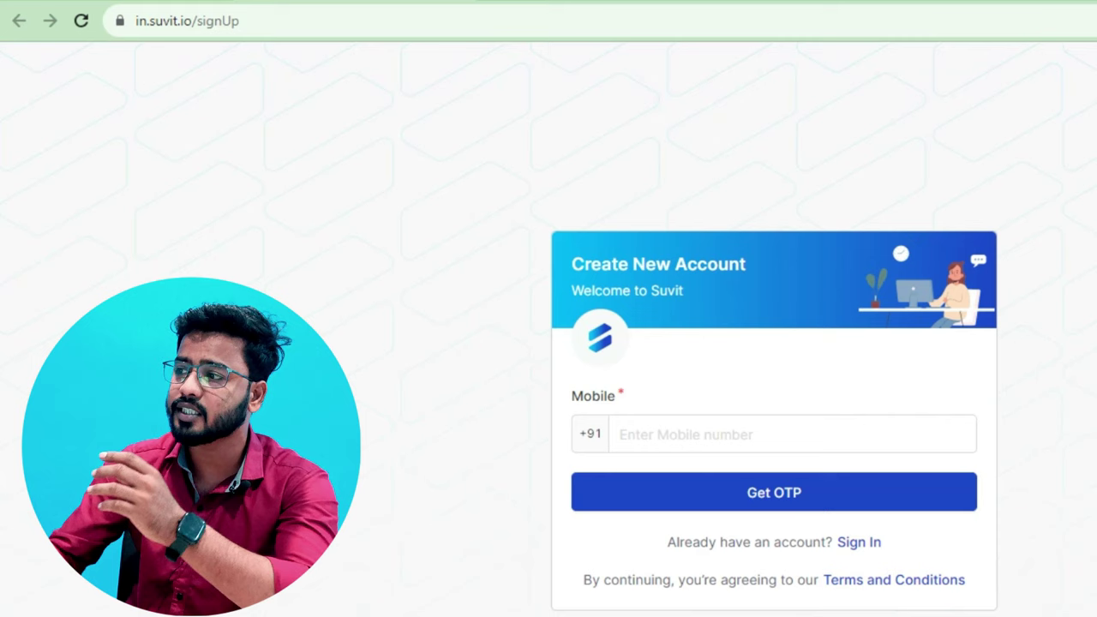
{"action": "left_click", "coordinate": [633, 435]}
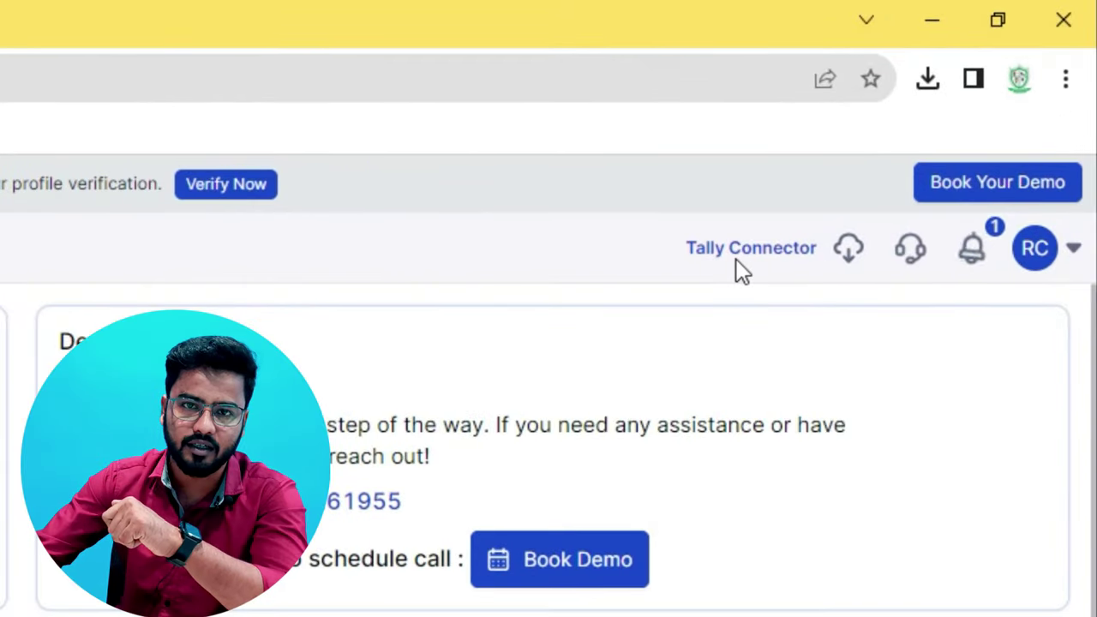
- Show the 64-bit and 32-bit Tally Connector download options and switch to the installed Suvit desktop app
{"action": "left_click", "coordinate": [851, 267]}
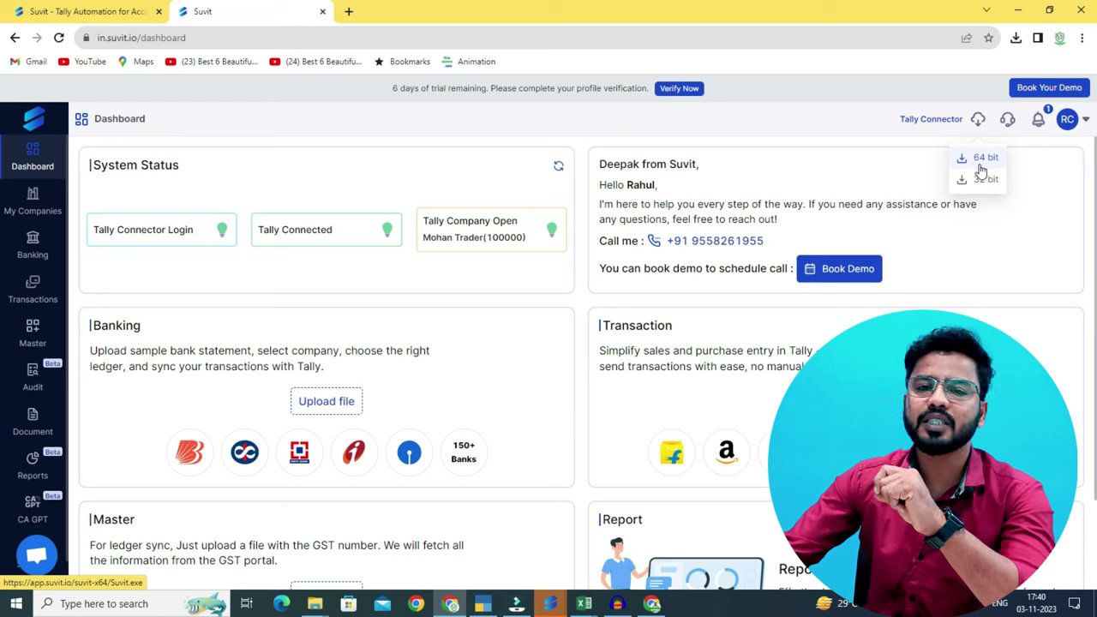
{"action": "mouse_move", "coordinate": [551, 610]}
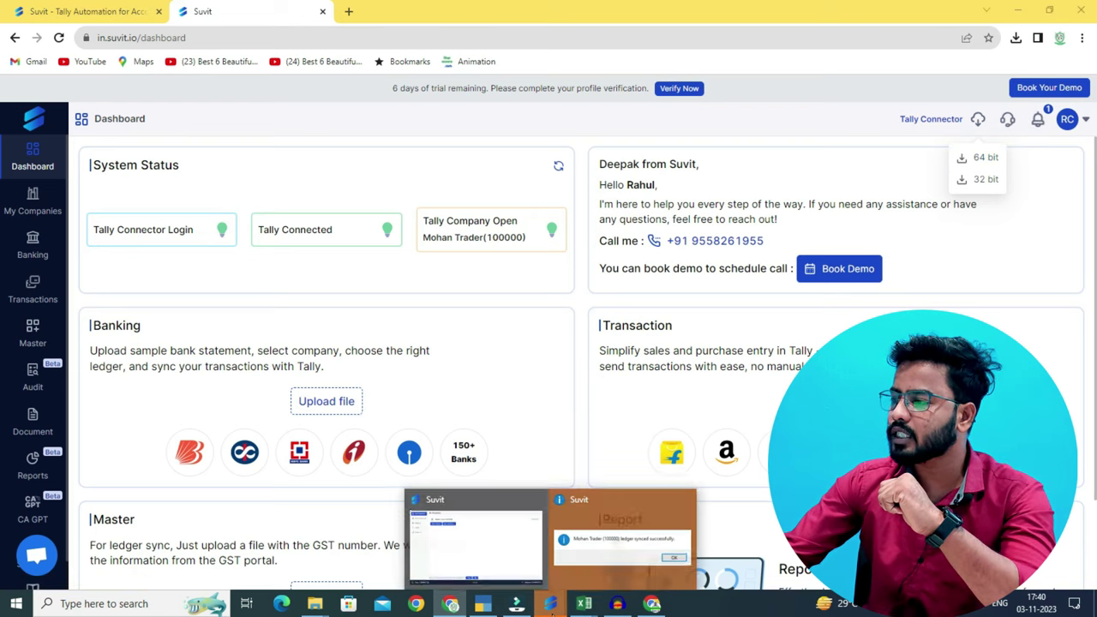
{"action": "left_click", "coordinate": [465, 560]}
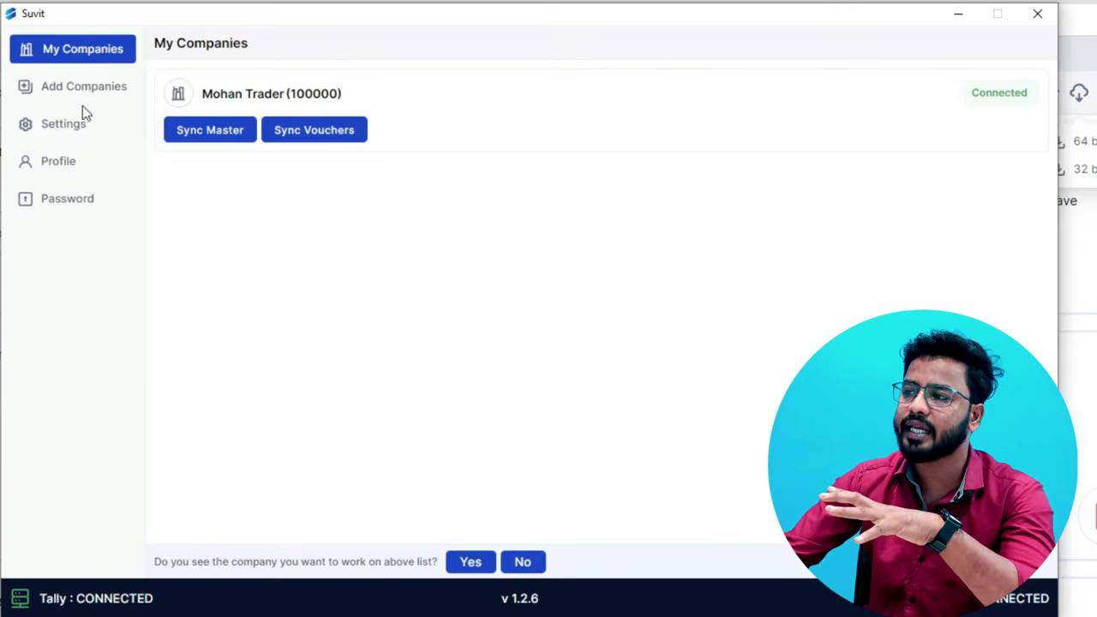
- Look over the connector's page for adding companies, its Tally configuration settings and its list of connected companies
{"action": "left_click", "coordinate": [73, 90]}
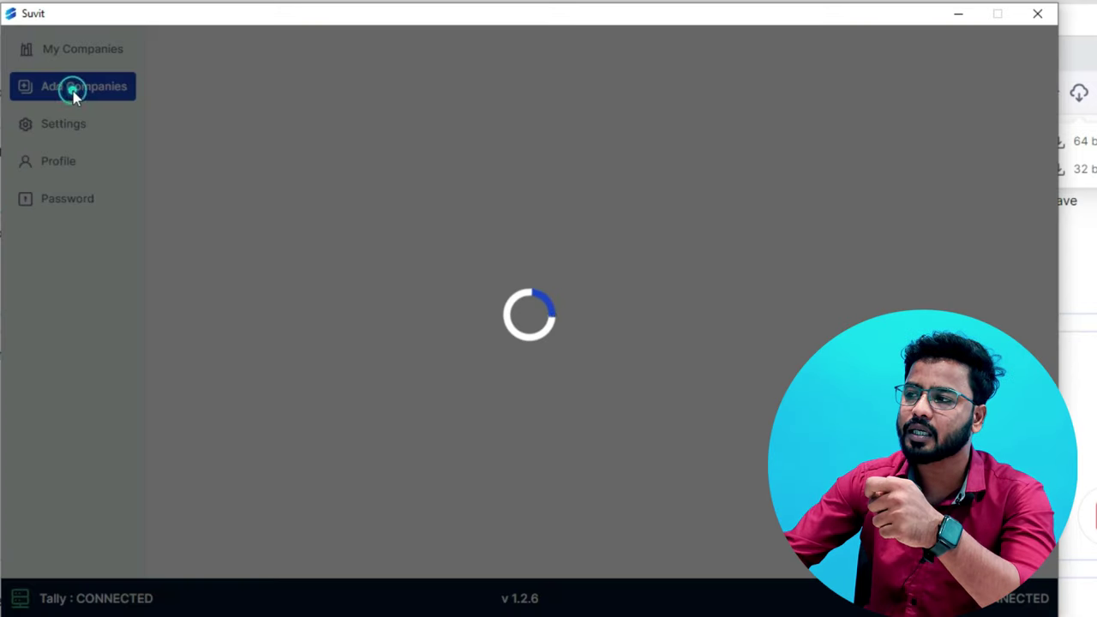
{"action": "left_click", "coordinate": [60, 132]}
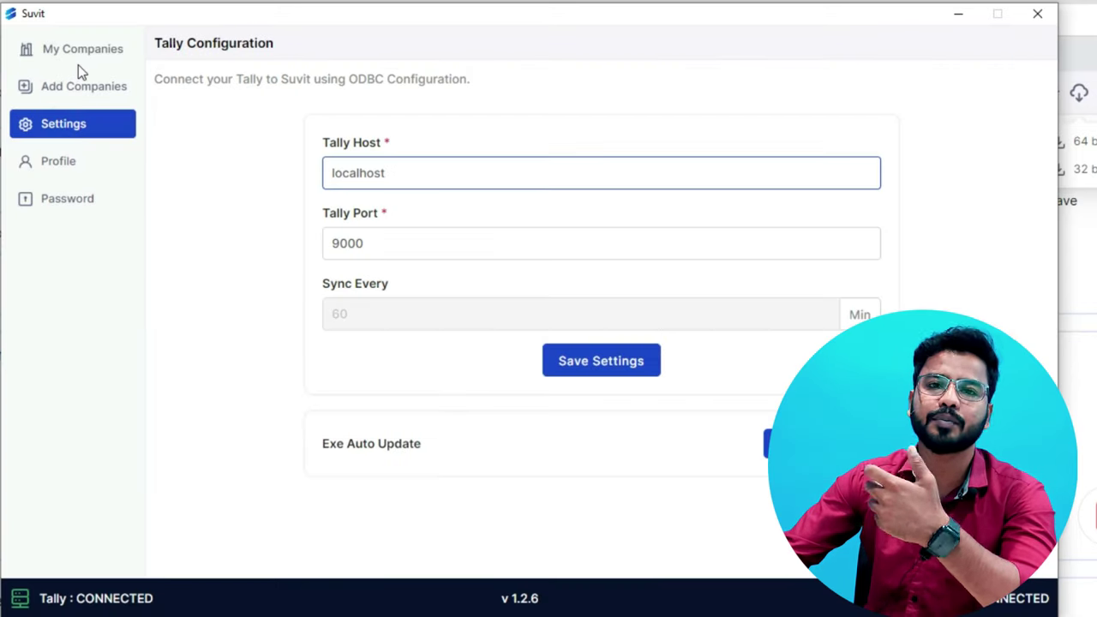
{"action": "left_click", "coordinate": [78, 60]}
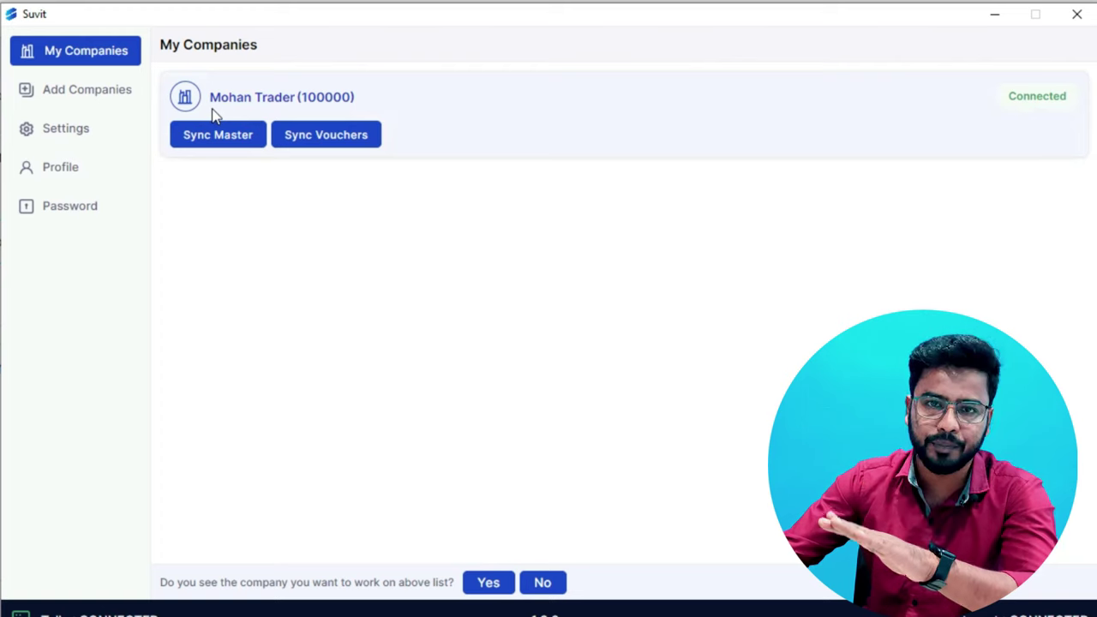
- Add Amit Traders from the available Tally companies by subscribing it, and close the ledger sync message
{"action": "left_click", "coordinate": [100, 104]}
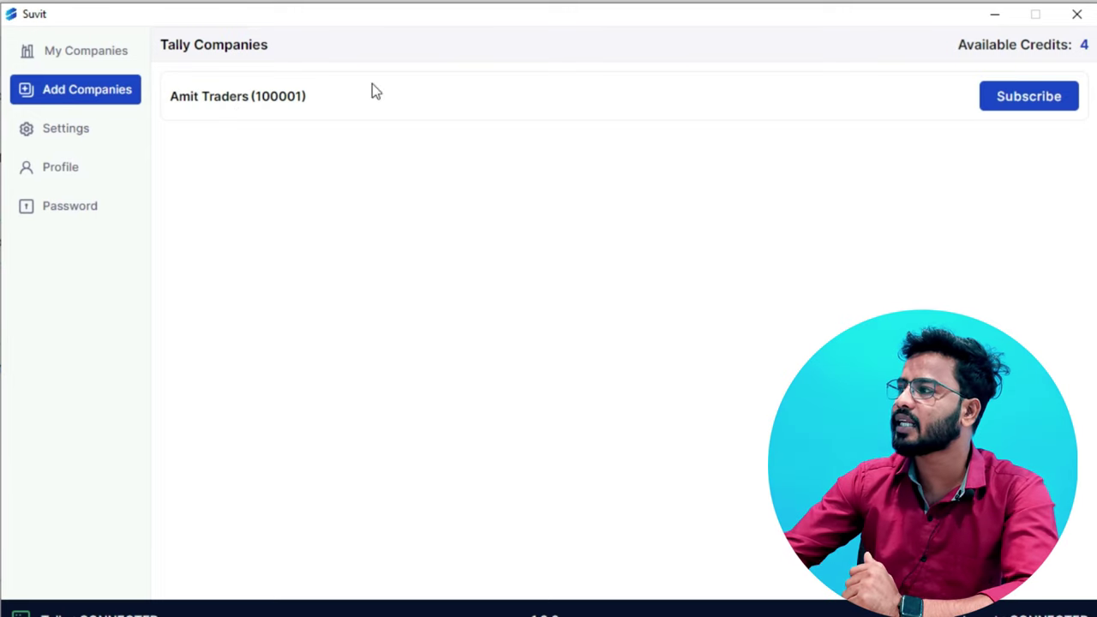
{"action": "left_click", "coordinate": [1028, 97]}
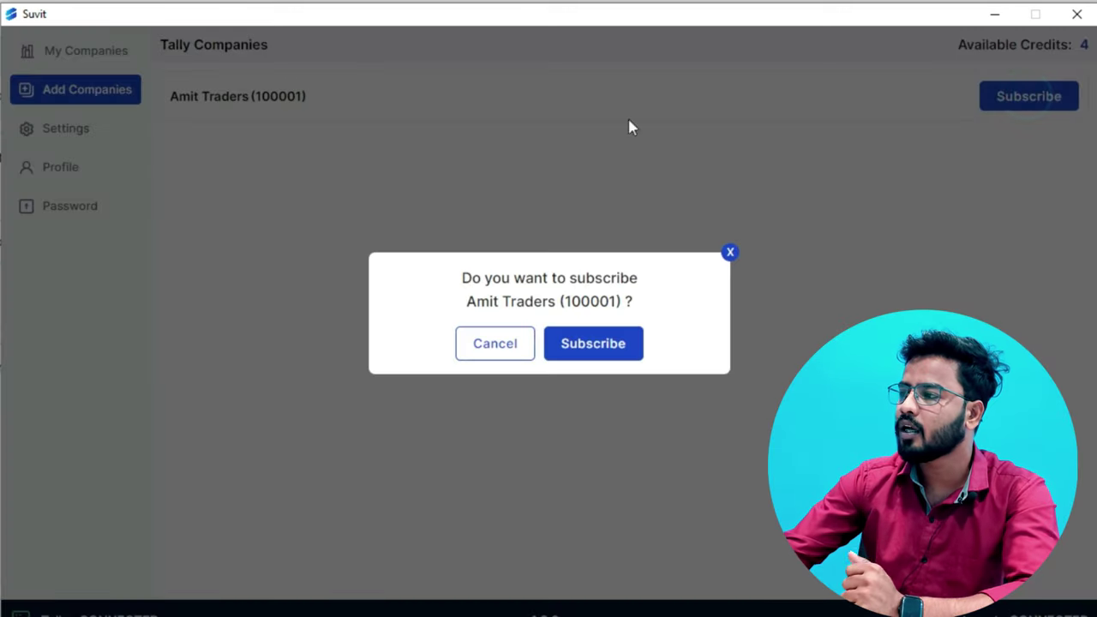
{"action": "left_click", "coordinate": [571, 344]}
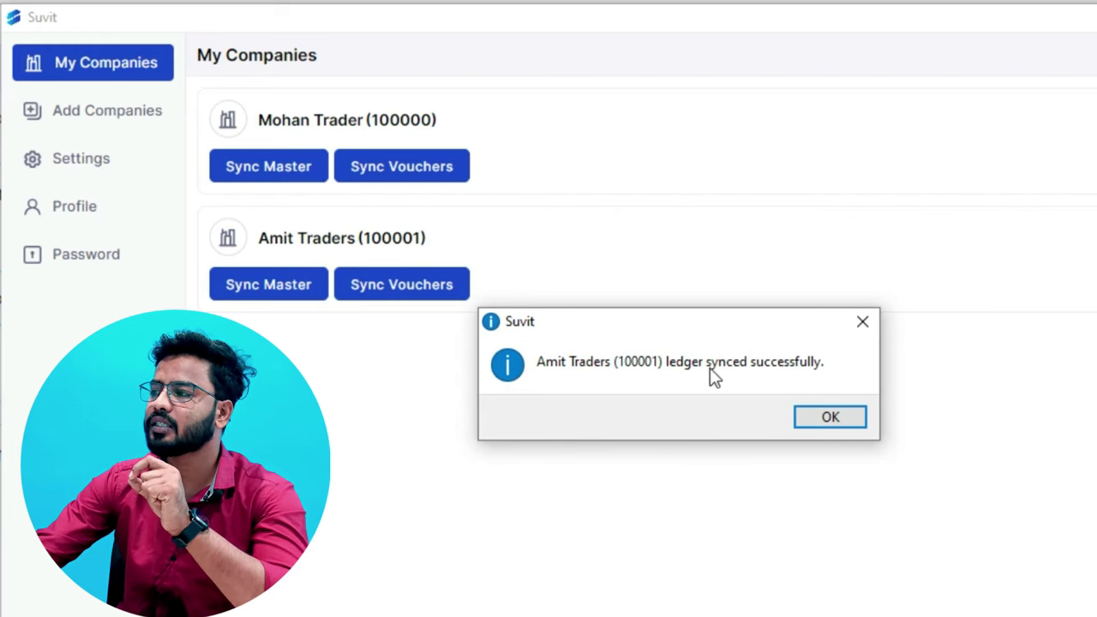
{"action": "left_click", "coordinate": [830, 417]}
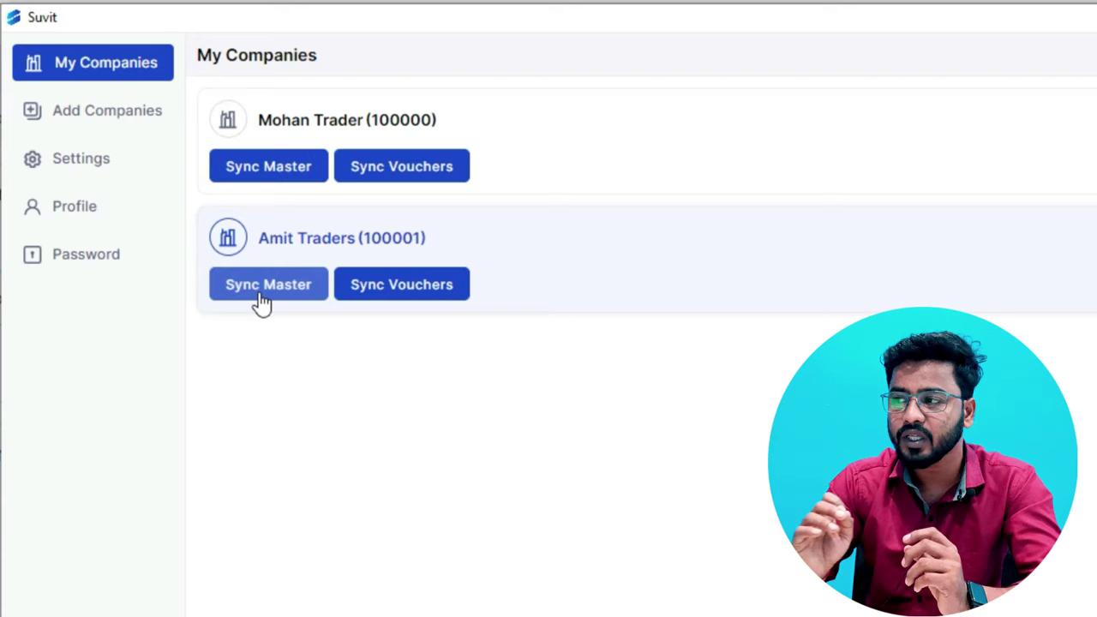
- Sync the vouchers and the master data of Amit Traders, closing the message after each sync
{"action": "left_click", "coordinate": [428, 284]}
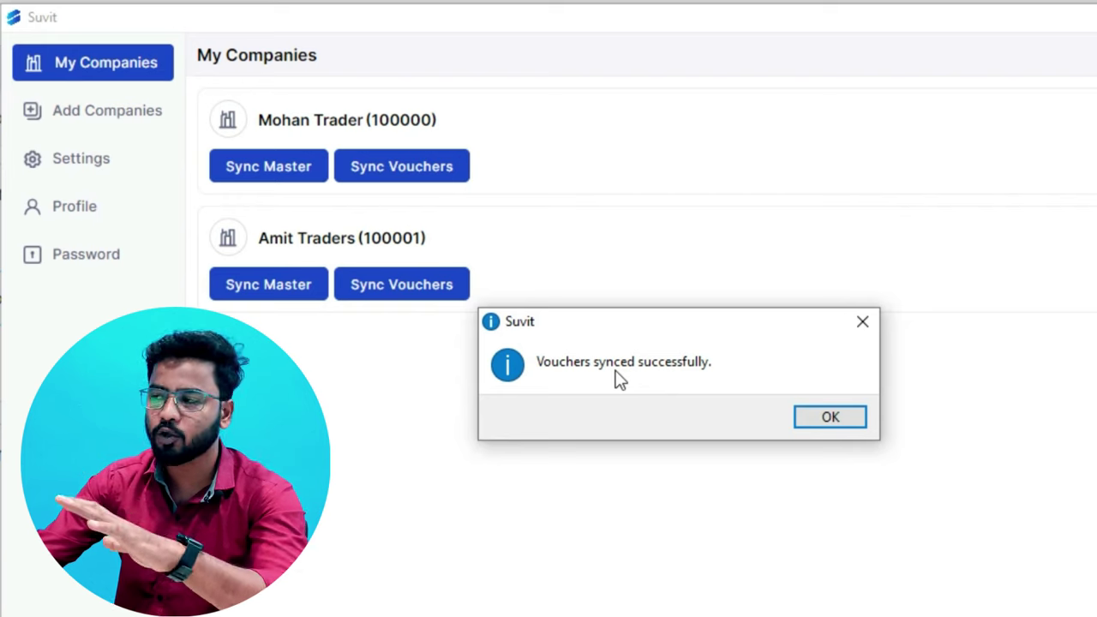
{"action": "left_click", "coordinate": [825, 416]}
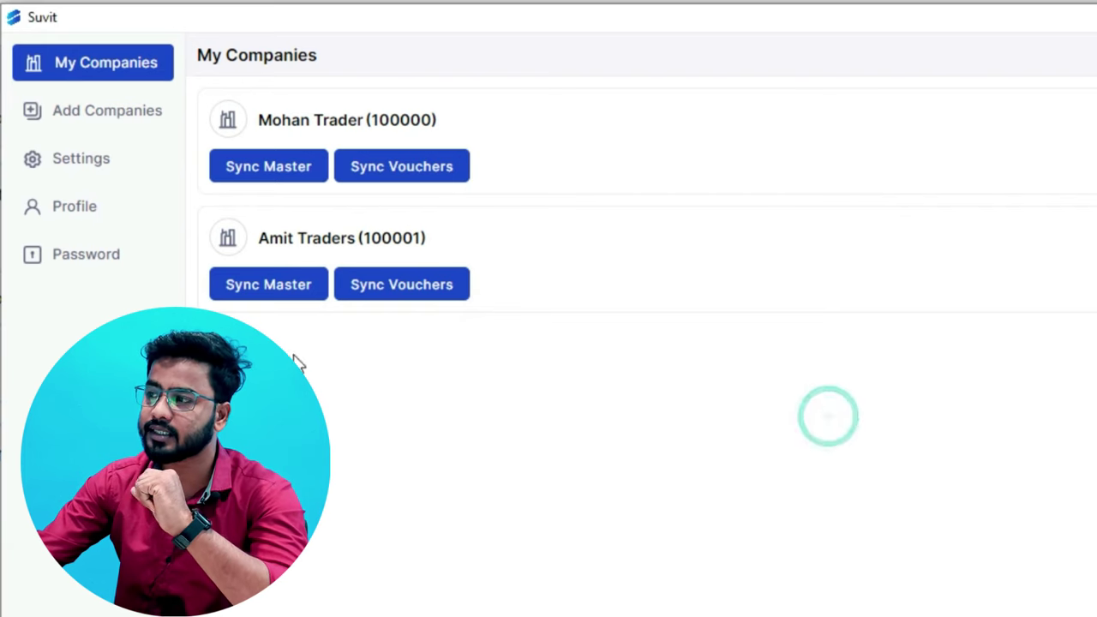
{"action": "left_click", "coordinate": [265, 295]}
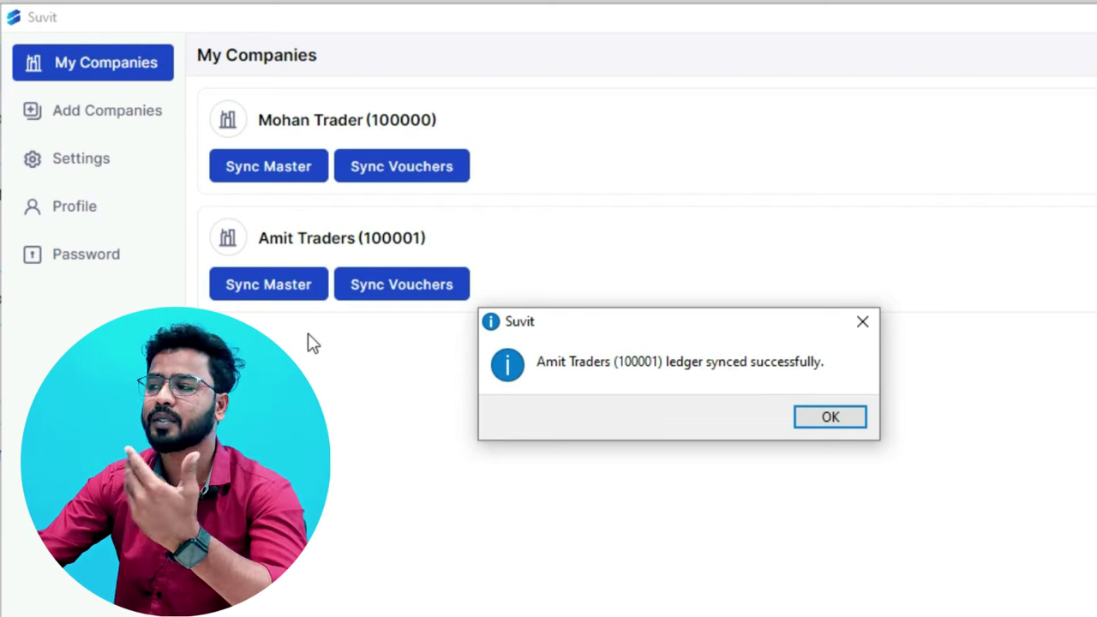
{"action": "left_click", "coordinate": [832, 420]}
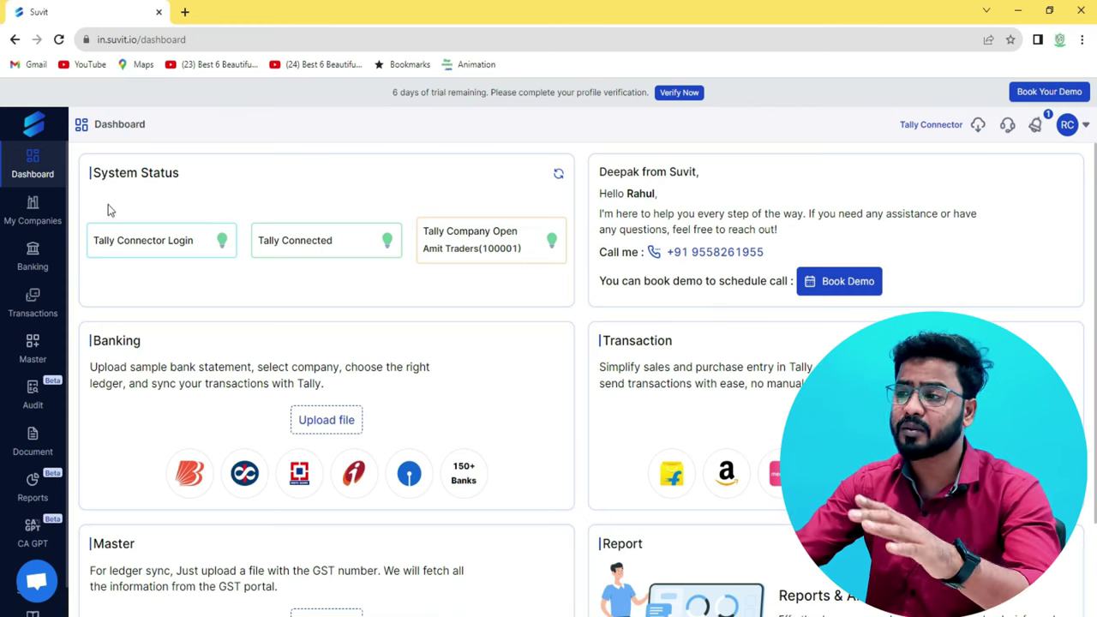
- Start a bank statement import in Suvit's Banking section, choose Amit Traders as the company and show the available banks
{"action": "left_click", "coordinate": [33, 260]}
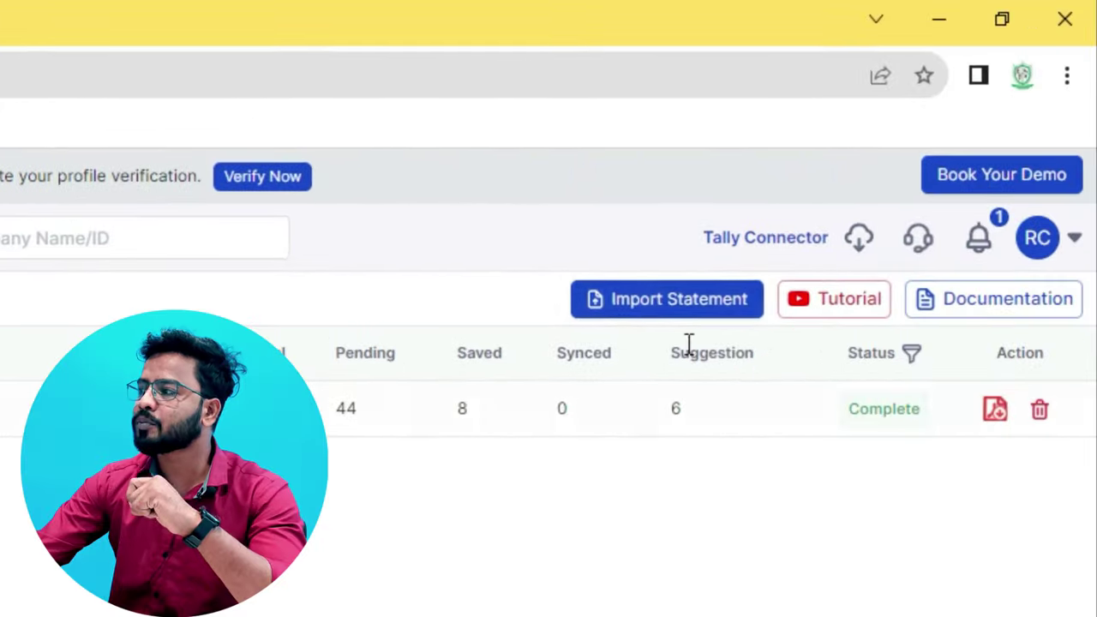
{"action": "left_click", "coordinate": [632, 298]}
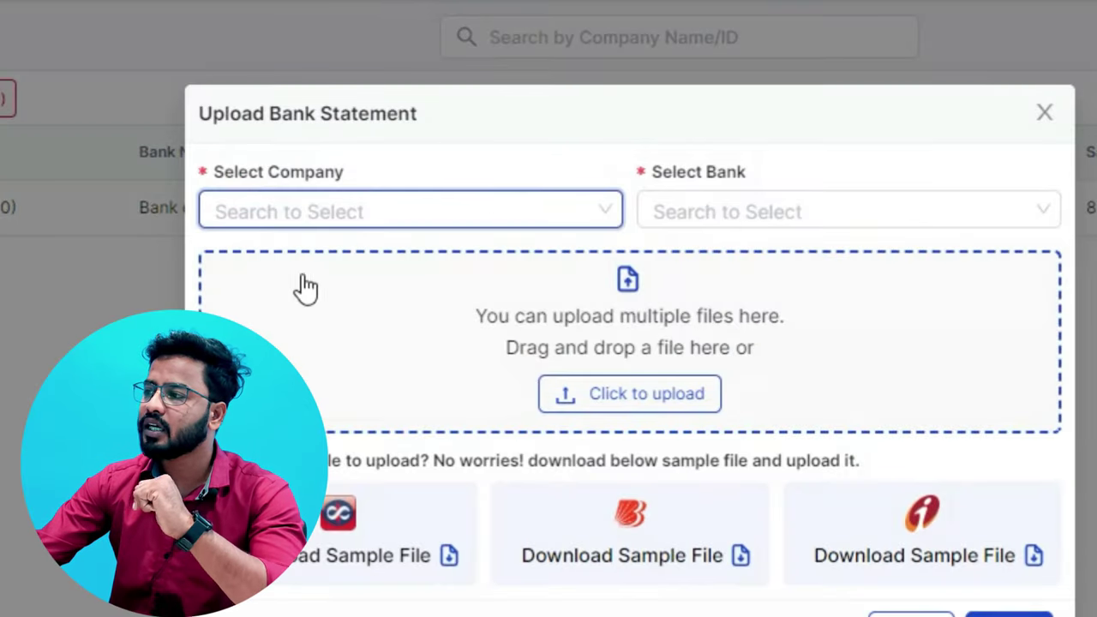
{"action": "left_click", "coordinate": [455, 211]}
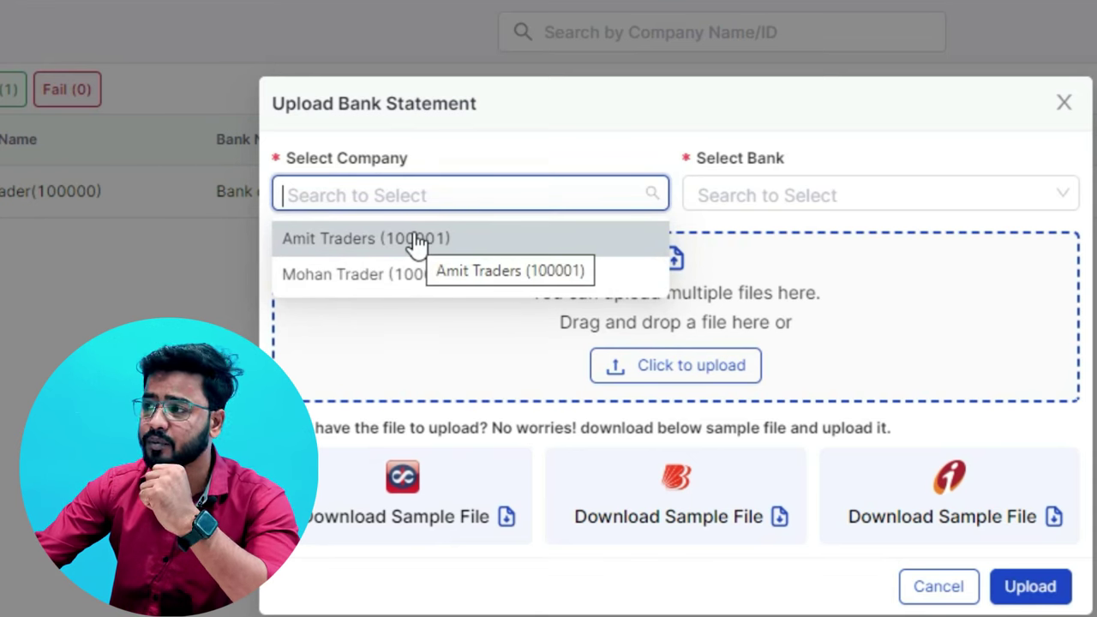
{"action": "left_click", "coordinate": [364, 251]}
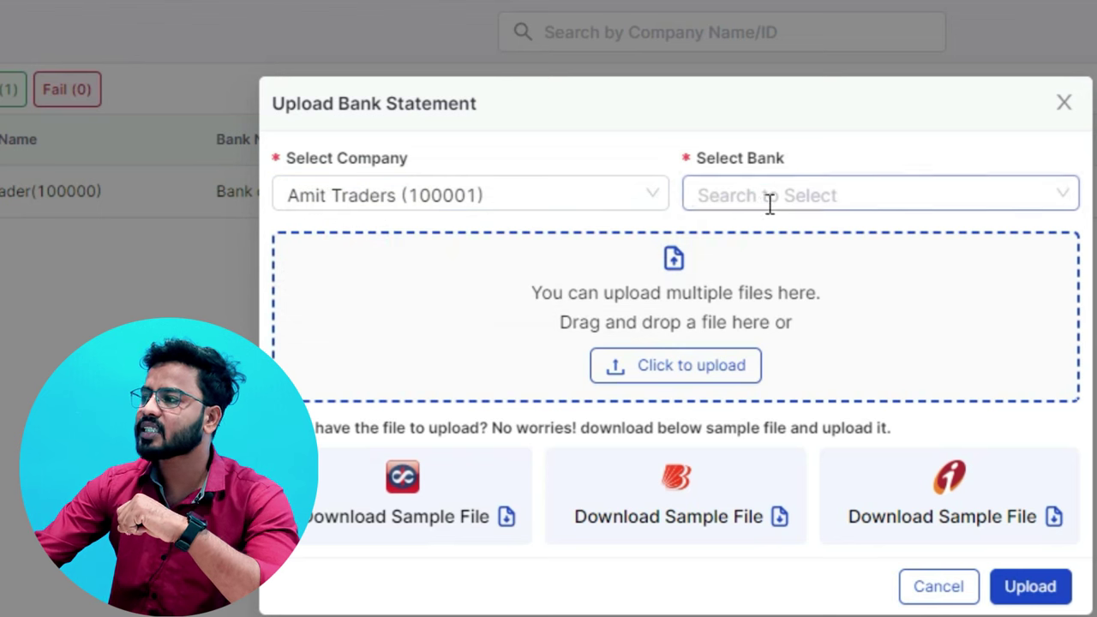
{"action": "left_click", "coordinate": [769, 200]}
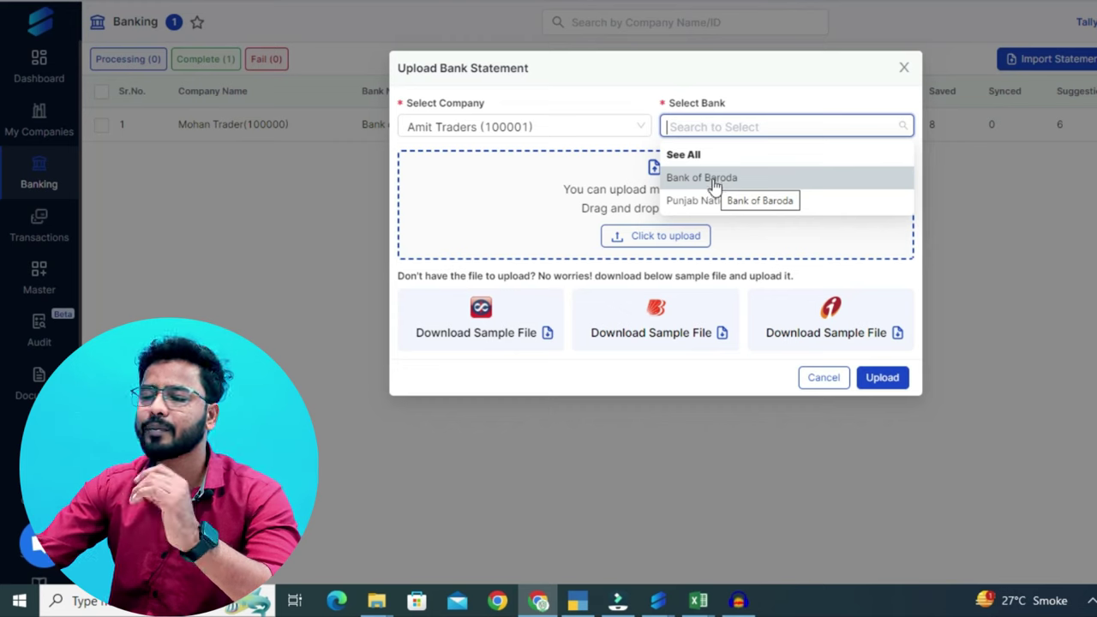
- Switch to TallyPrime and create a ledger named State Bank Of India under Bank Accounts in Amit Traders
{"action": "left_click", "coordinate": [577, 600]}
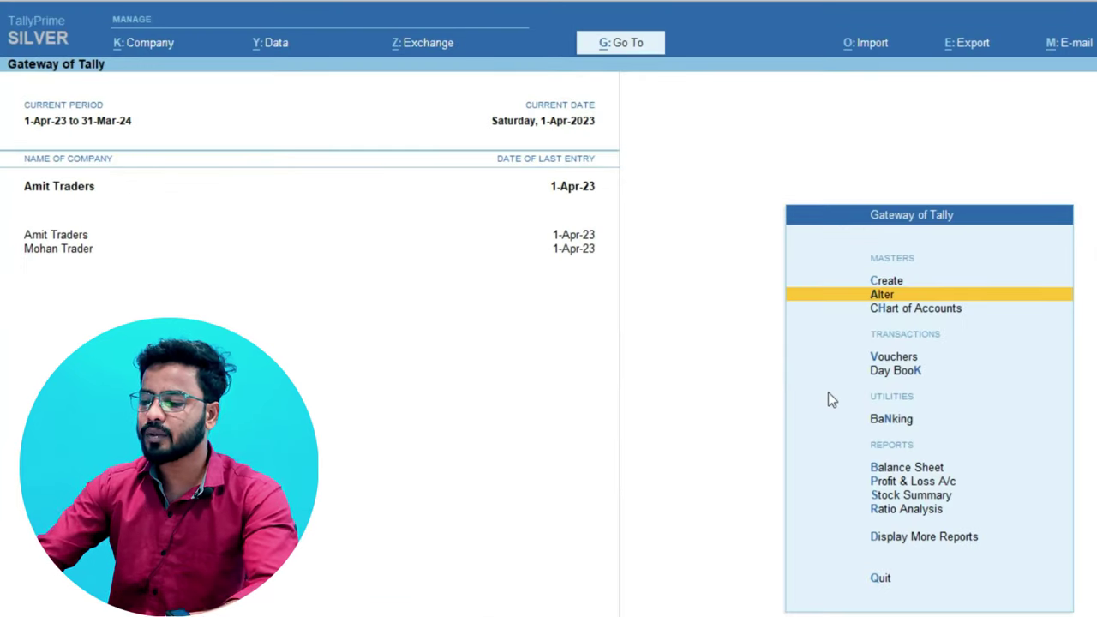
{"action": "key", "text": "Up"}
{"action": "key", "text": "Return"}
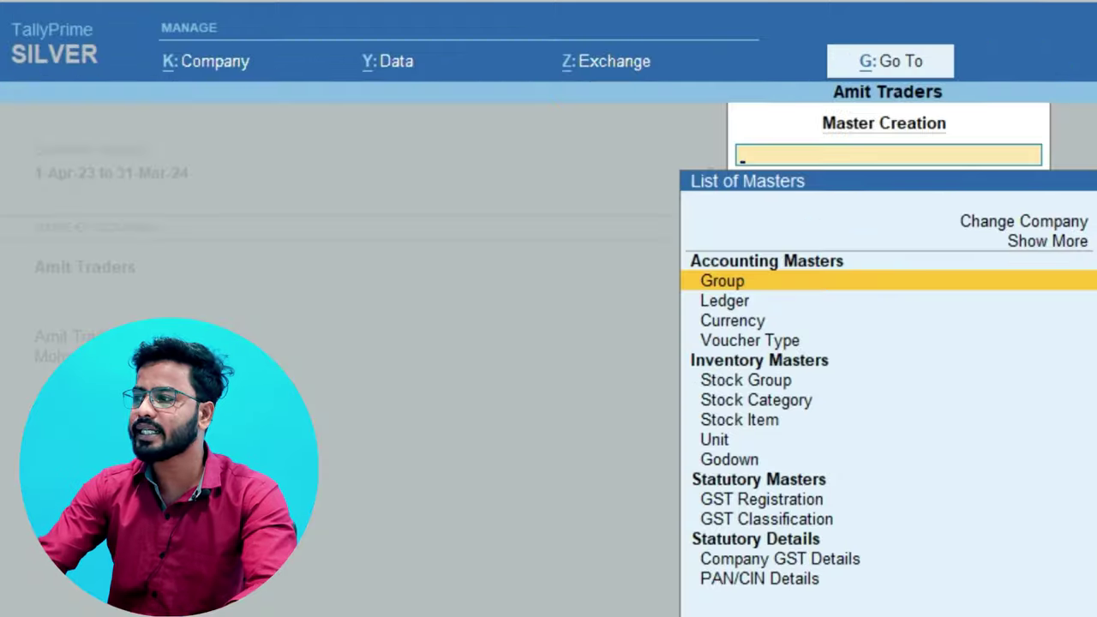
{"action": "key", "text": "Down"}
{"action": "key", "text": "Return"}
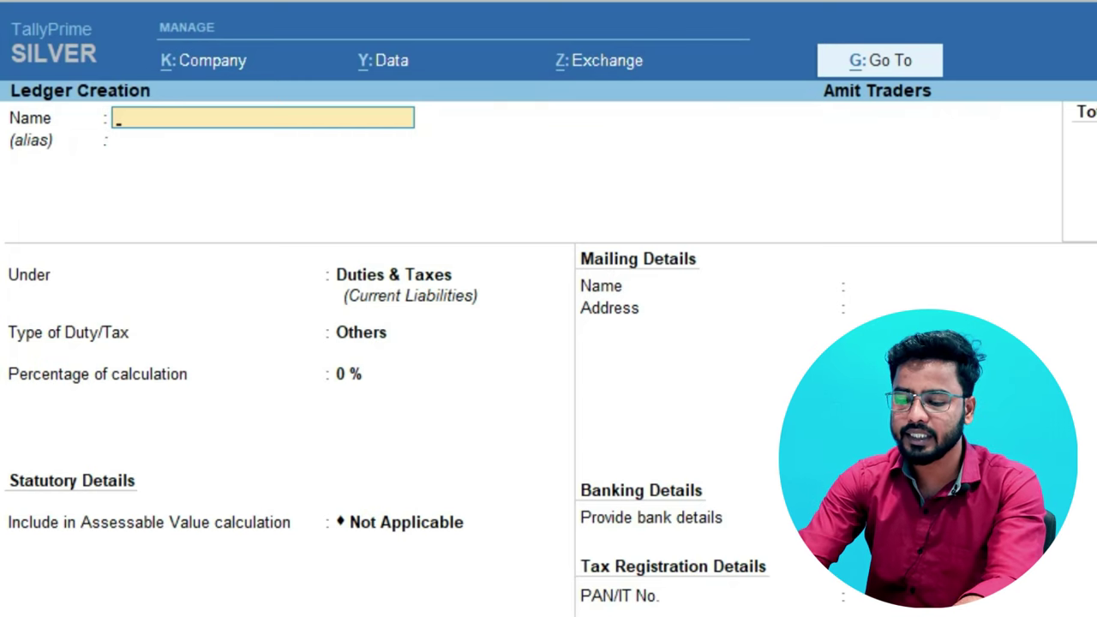
{"action": "type", "text": "State Ban"}
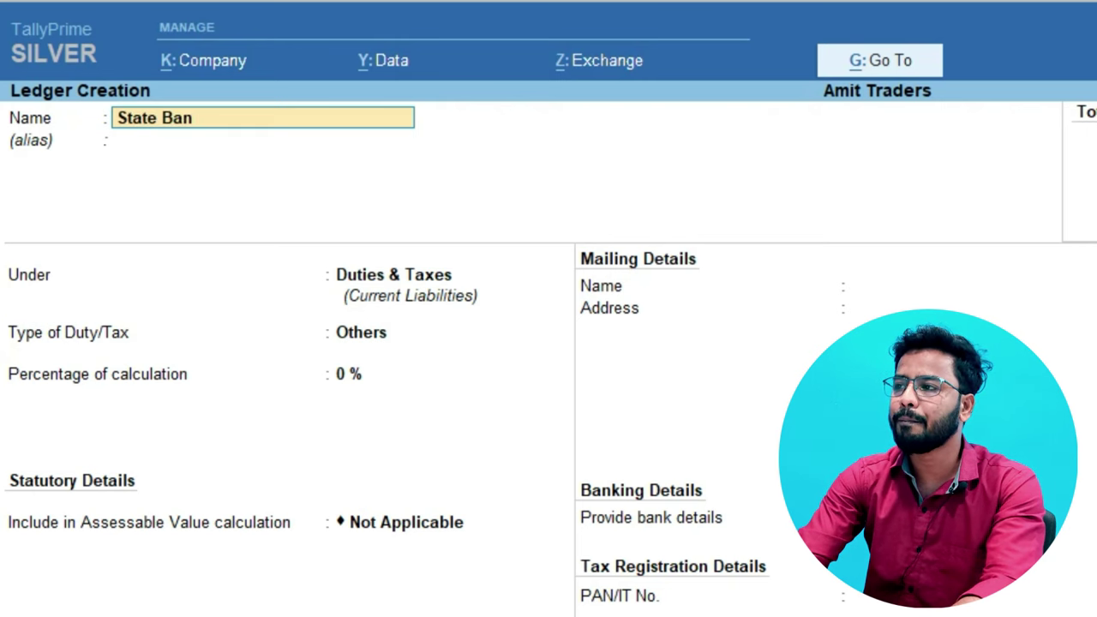
{"action": "type", "text": "k Of India"}
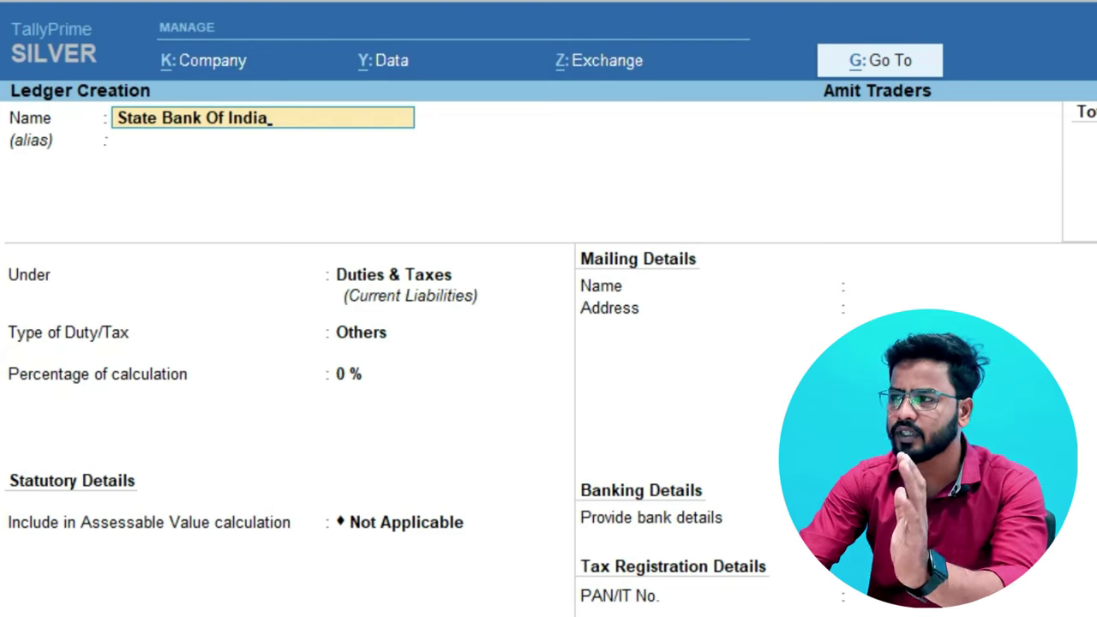
{"action": "key", "text": "Return"}
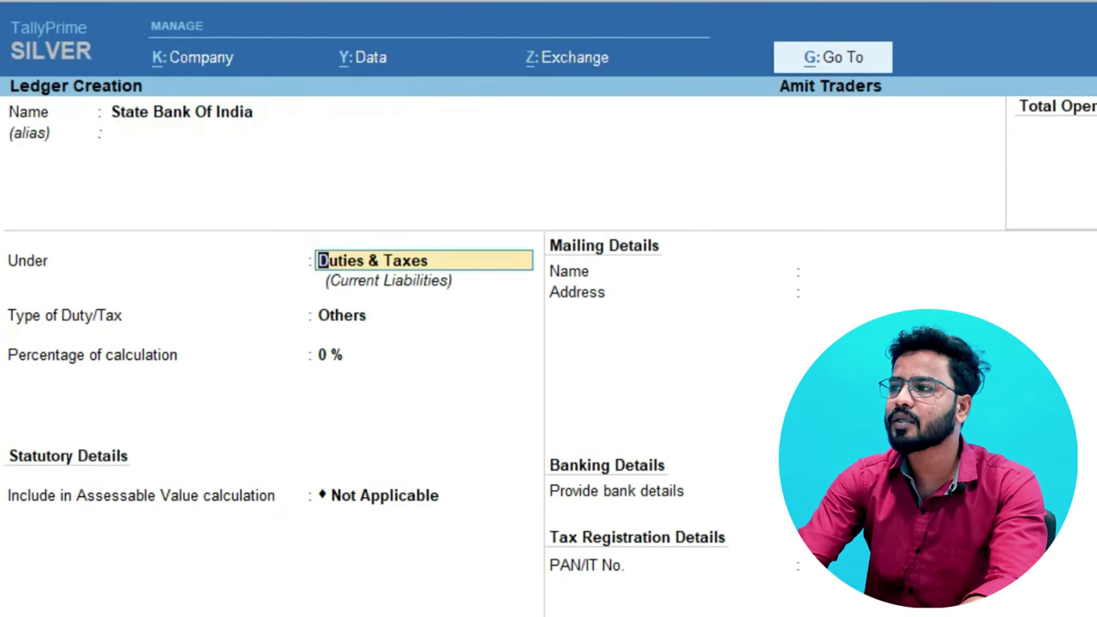
{"action": "type", "text": "Bank"}
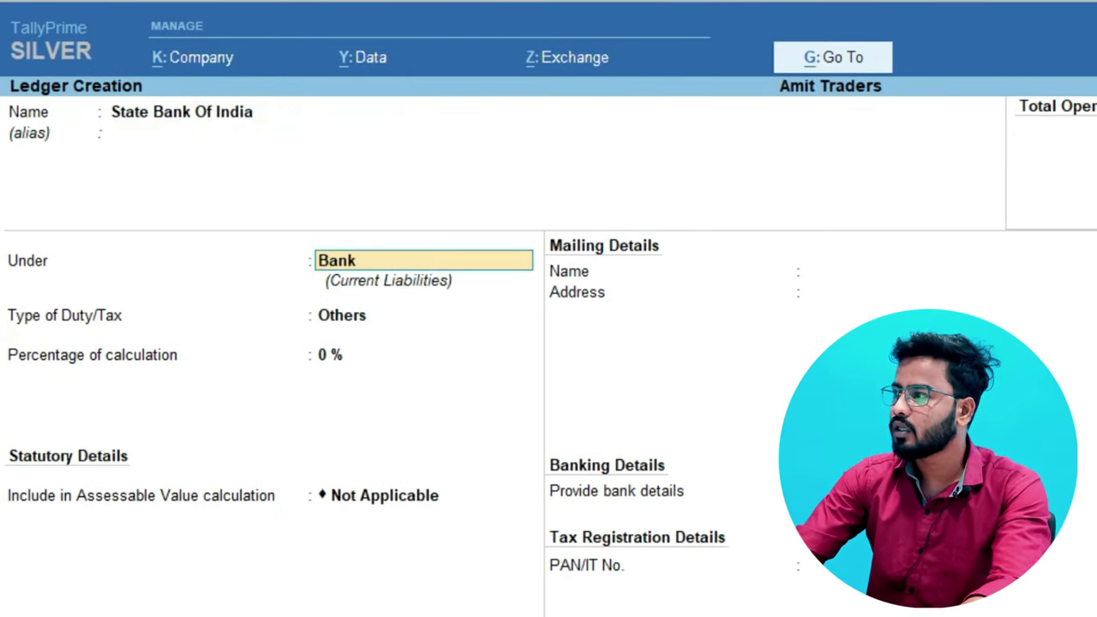
{"action": "key", "text": "Return"}
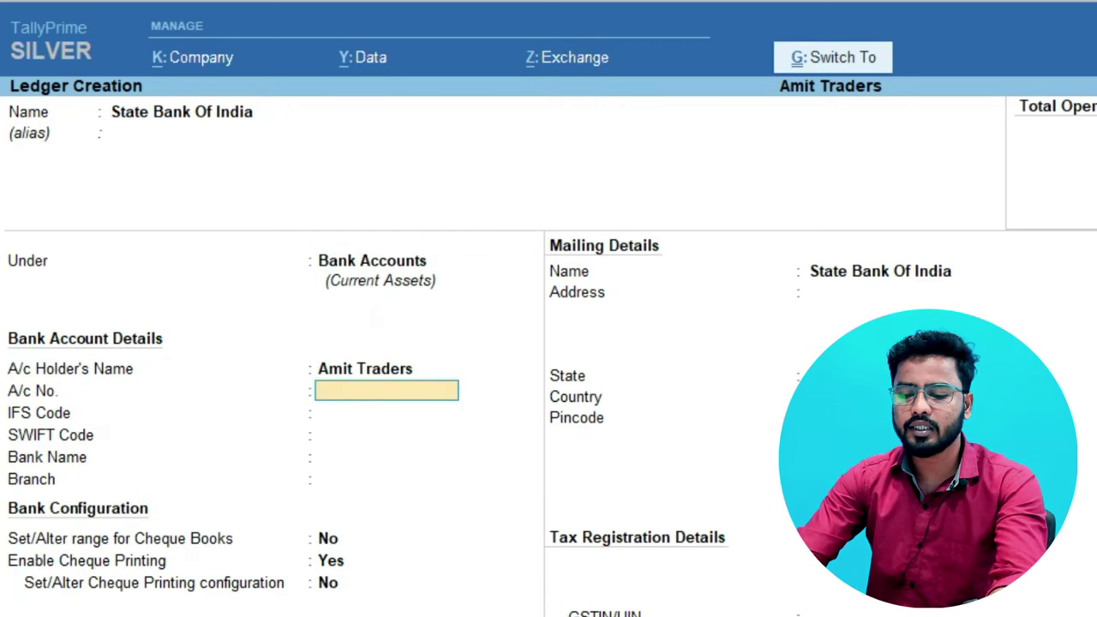
{"action": "key", "text": "ctrl+a"}
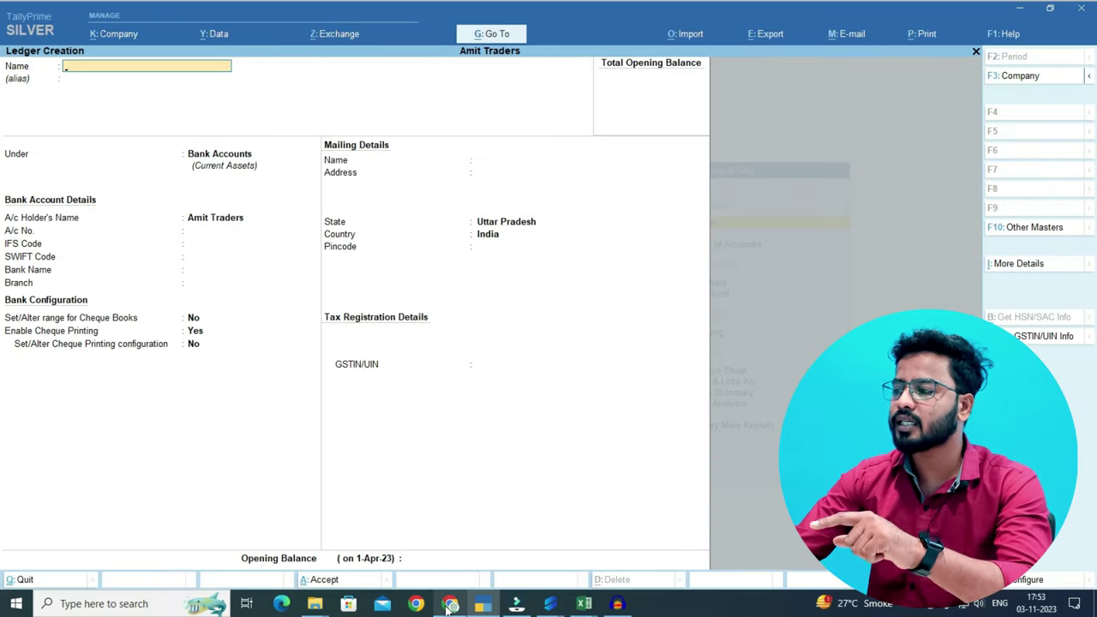
- Switch to the Suvit connector, sync the master data of Amit Traders again, and return to Suvit's Banking page
{"action": "mouse_move", "coordinate": [450, 602]}
{"action": "left_click", "coordinate": [464, 563]}
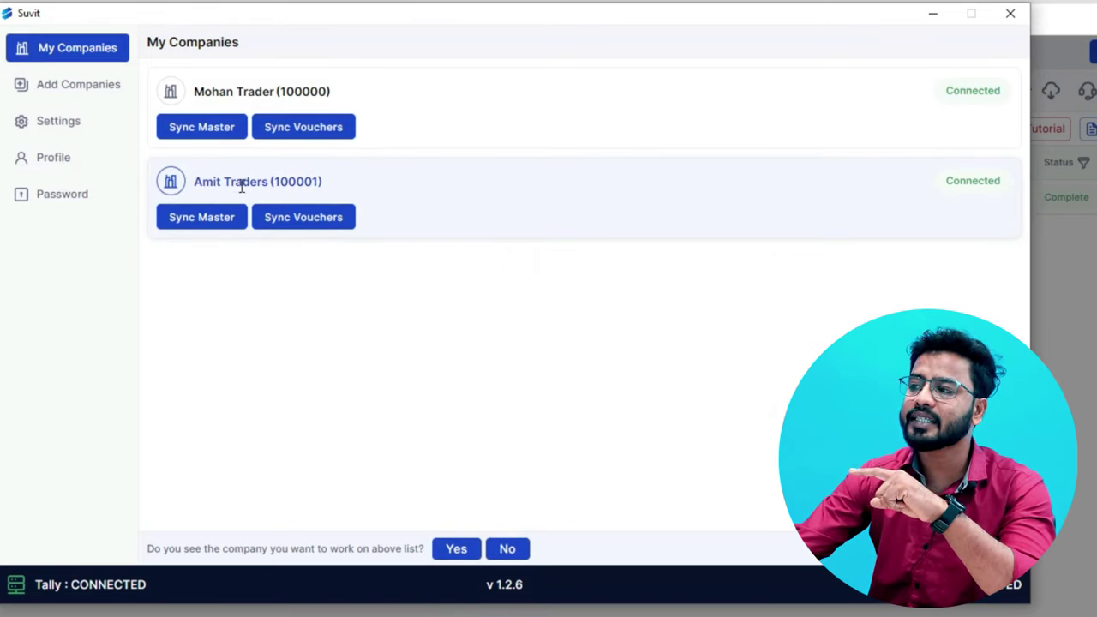
{"action": "left_click", "coordinate": [218, 225]}
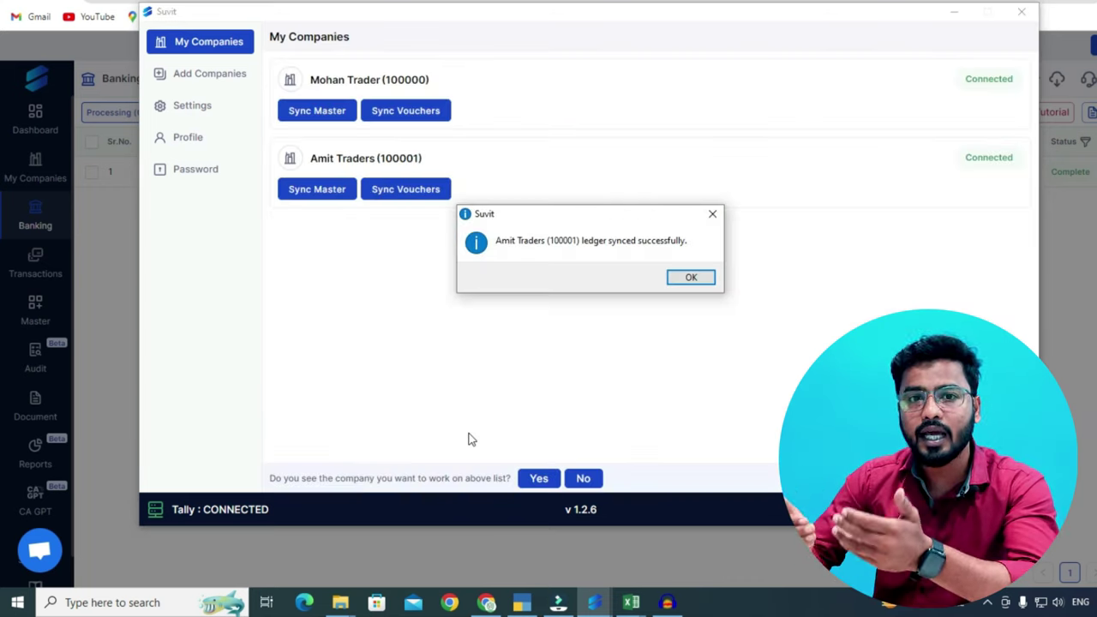
{"action": "left_click", "coordinate": [691, 277]}
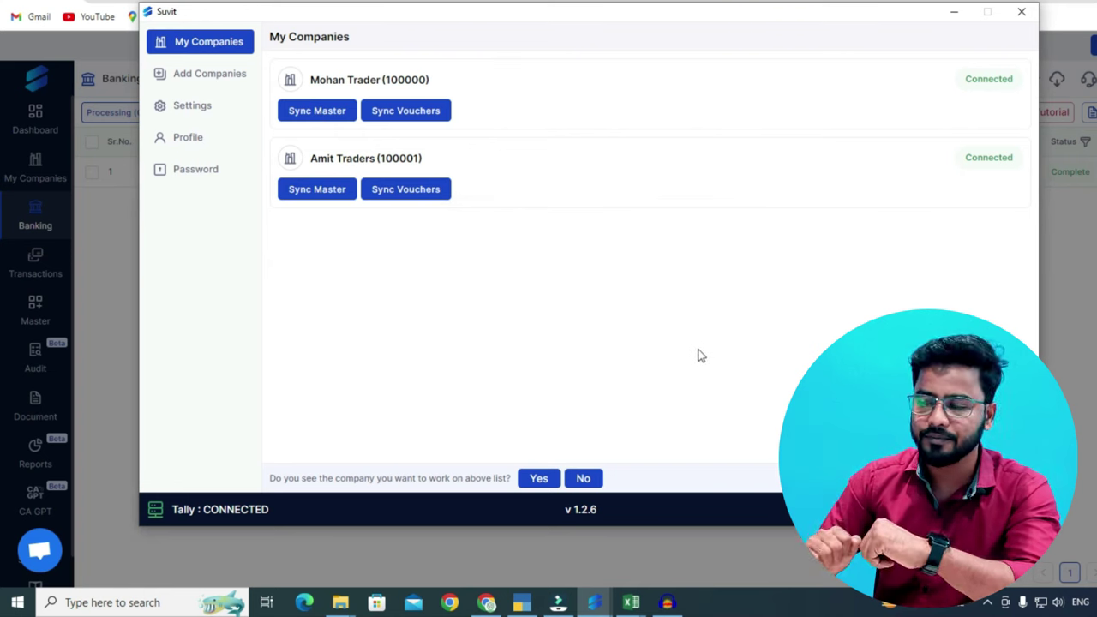
{"action": "left_click", "coordinate": [954, 22]}
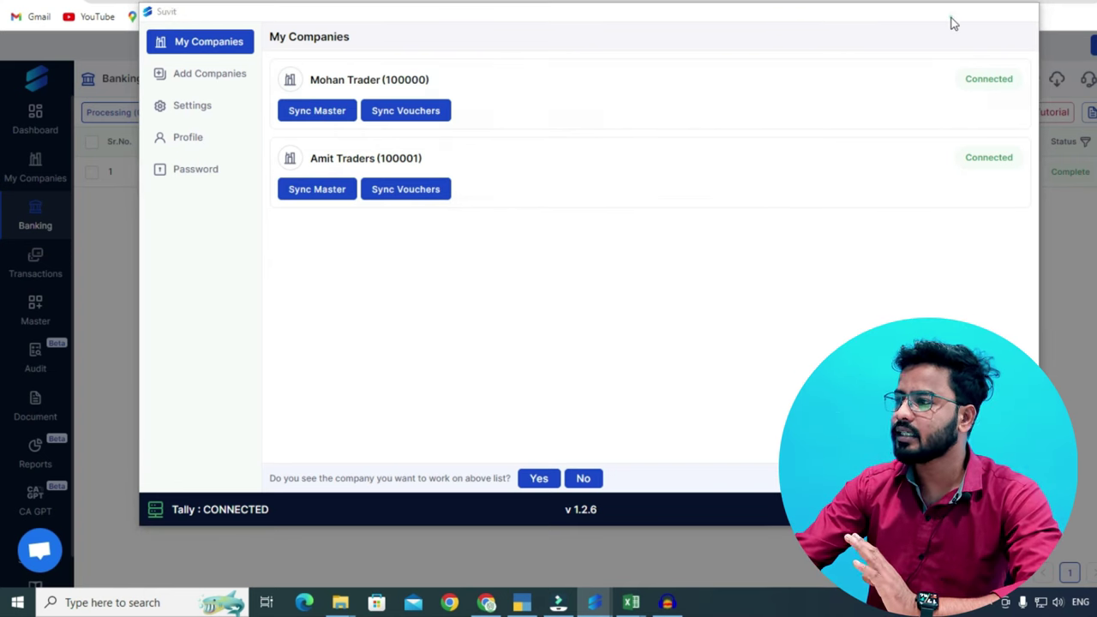
{"action": "left_click", "coordinate": [816, 119]}
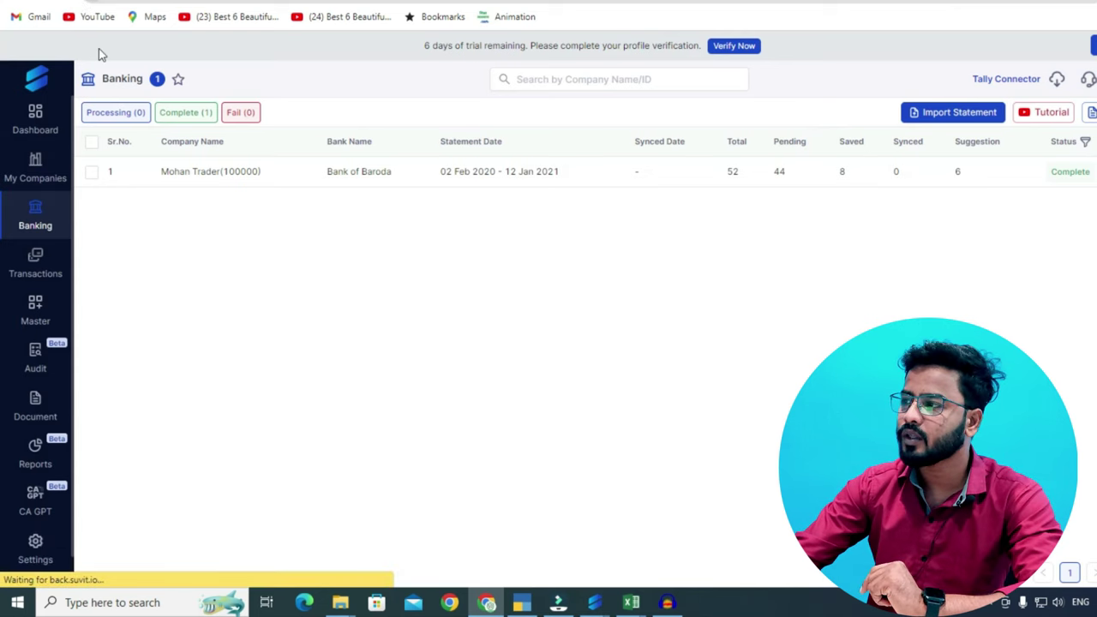
- Start a new bank statement import with Amit Traders as the company and Bank of Baroda as the bank
{"action": "left_click", "coordinate": [934, 115]}
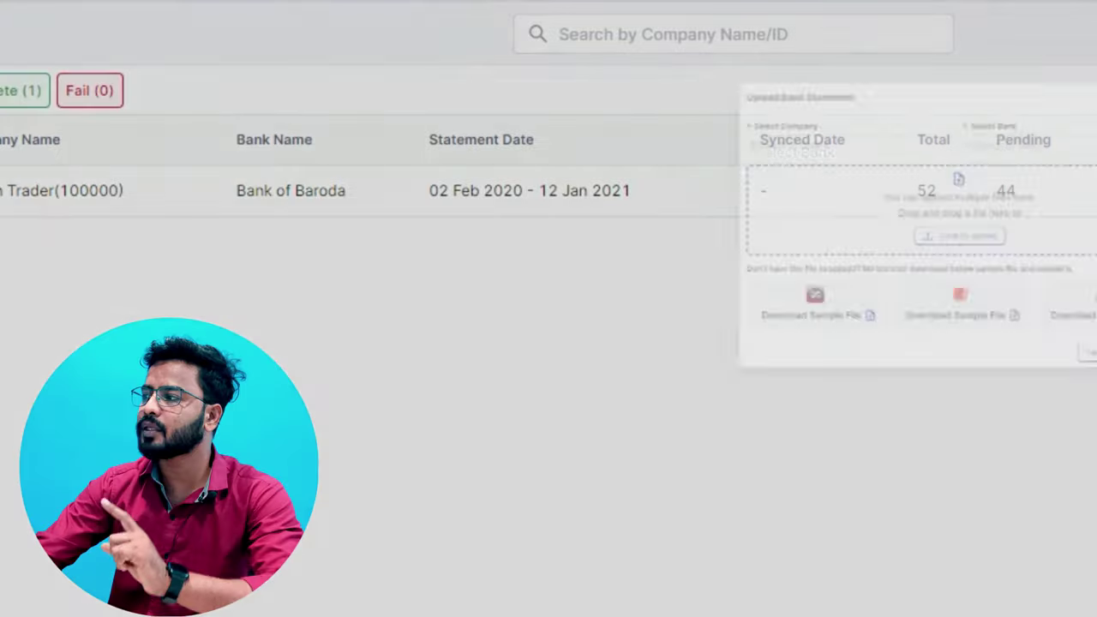
{"action": "left_click", "coordinate": [456, 196]}
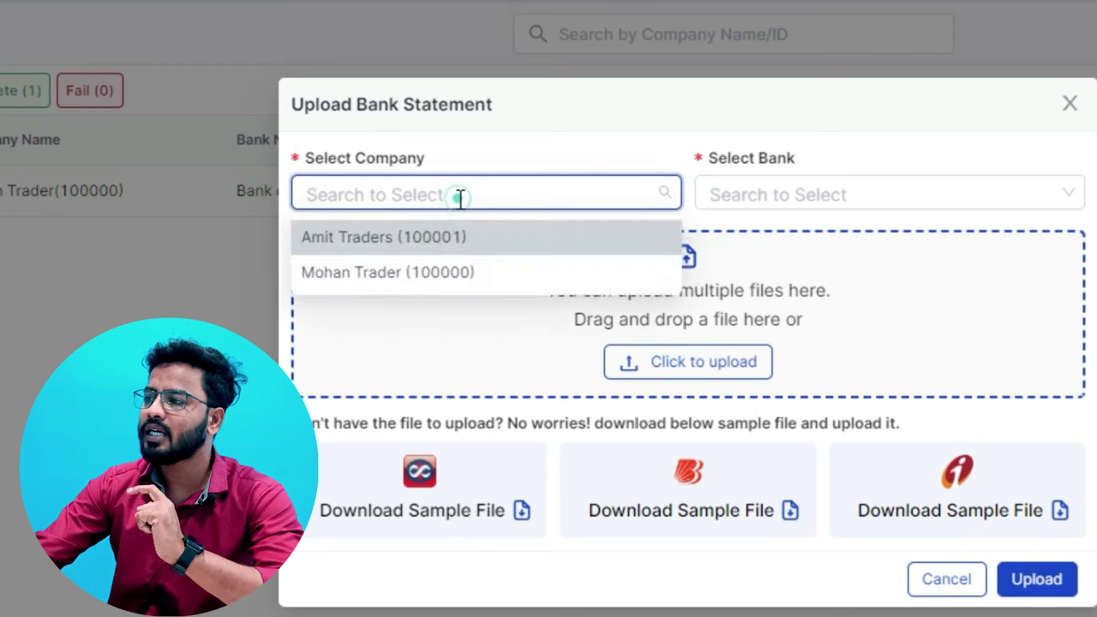
{"action": "left_click", "coordinate": [341, 243]}
{"action": "left_click", "coordinate": [751, 190]}
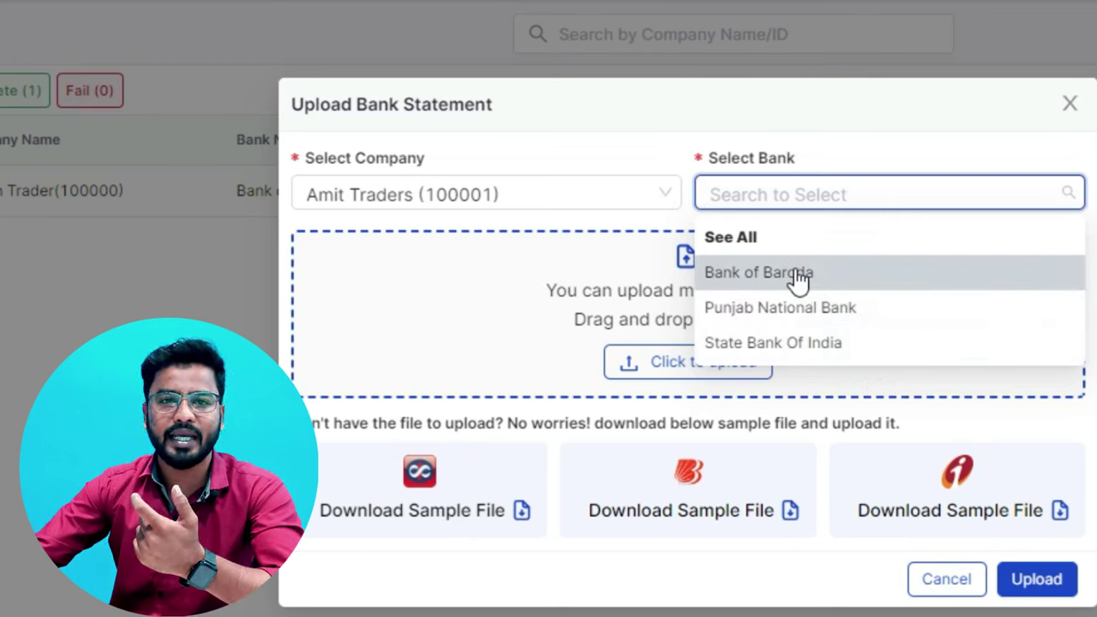
{"action": "left_click", "coordinate": [772, 279]}
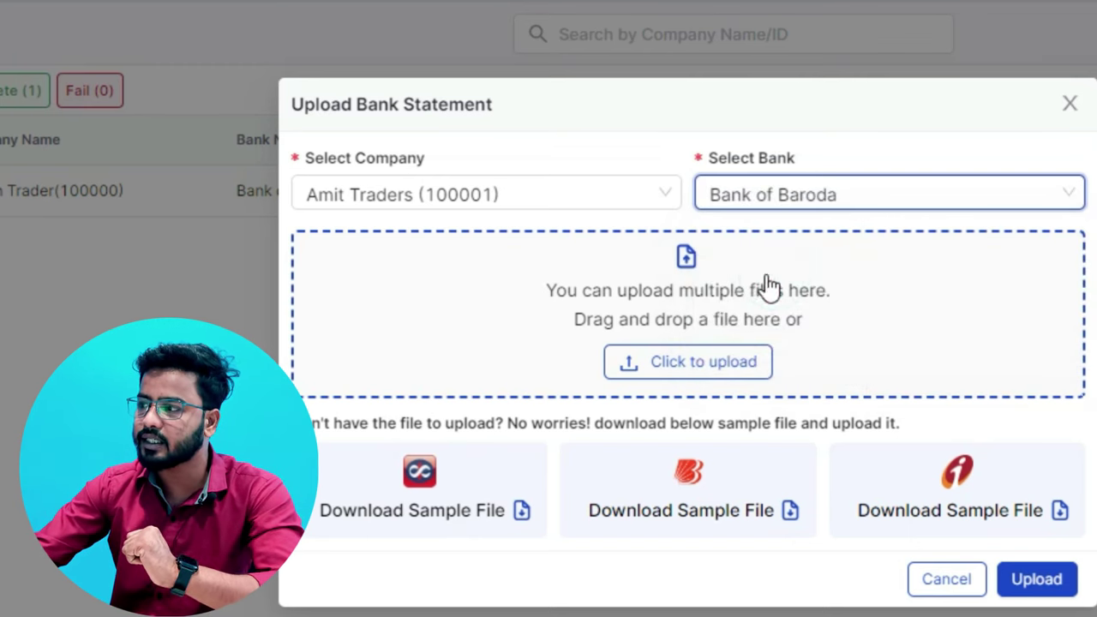
- Attach the BOB_STATEMENT file from the Banking folder on the Desktop and upload it
{"action": "left_click", "coordinate": [639, 367]}
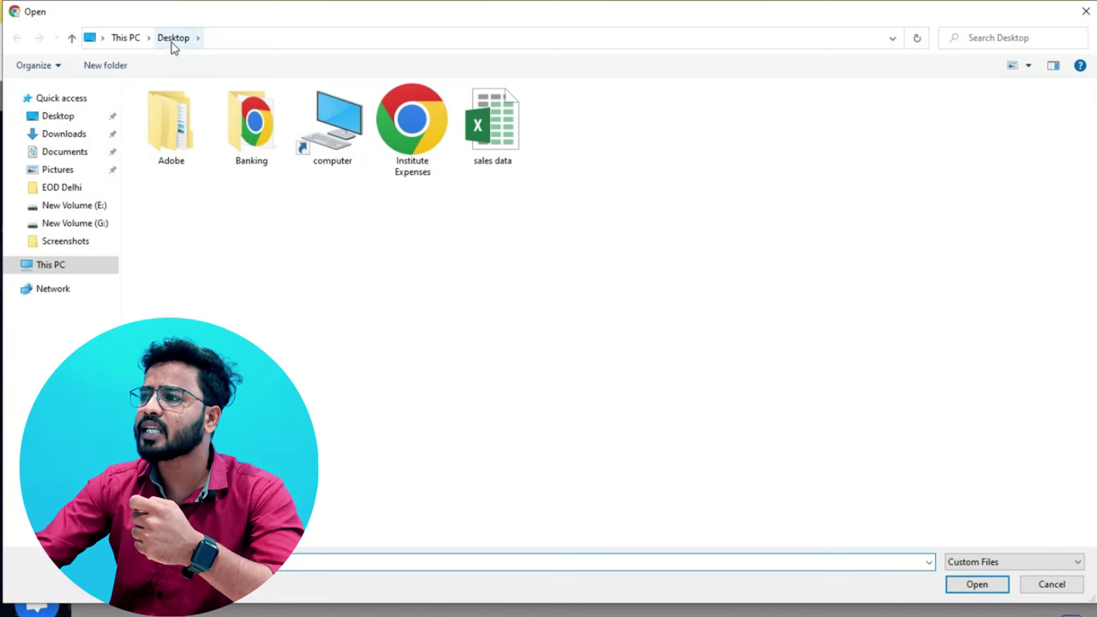
{"action": "double_click", "coordinate": [251, 127]}
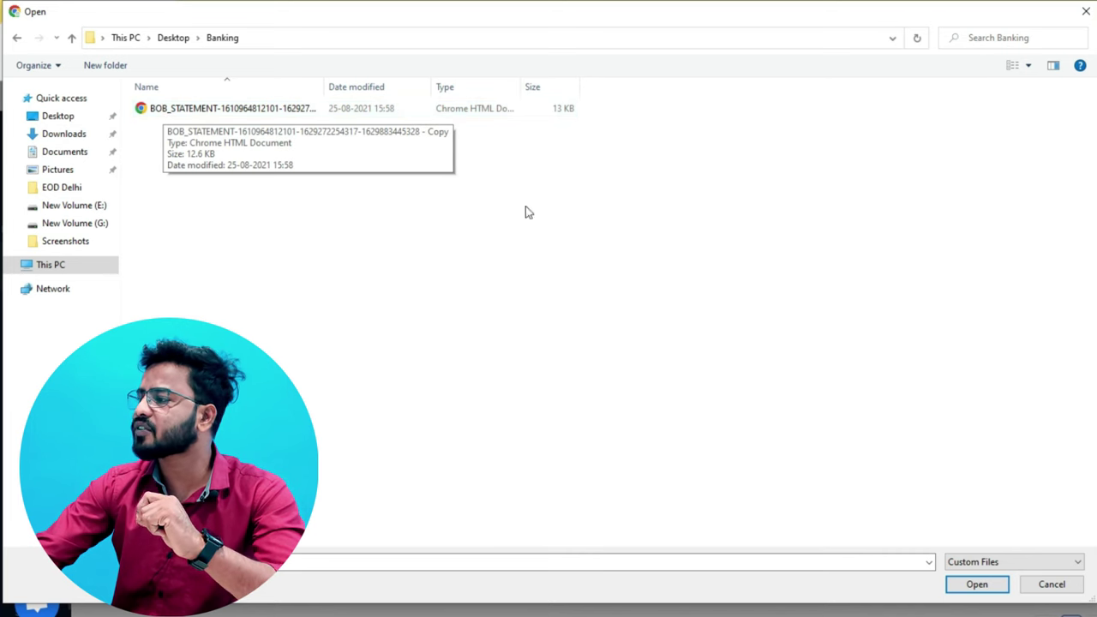
{"action": "left_click", "coordinate": [311, 112]}
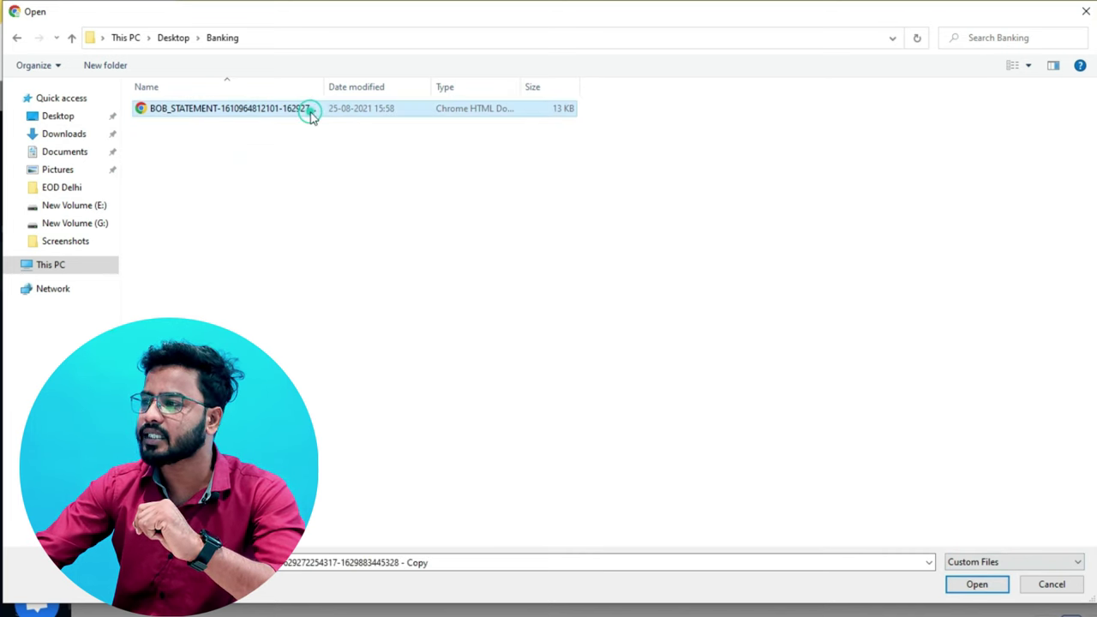
{"action": "left_click", "coordinate": [972, 586]}
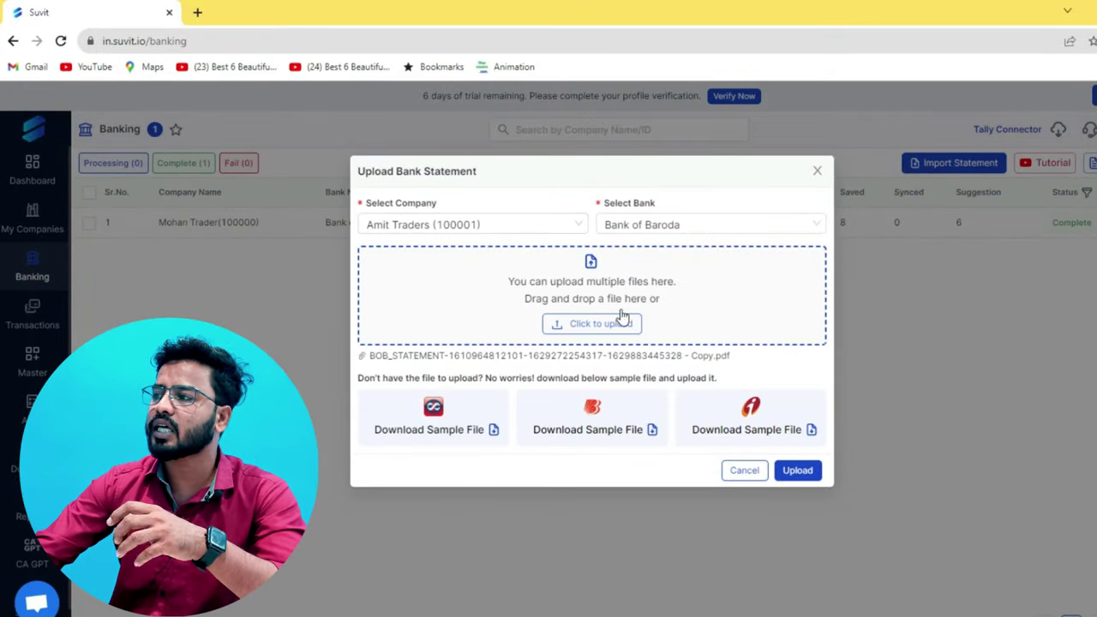
{"action": "left_click", "coordinate": [810, 474]}
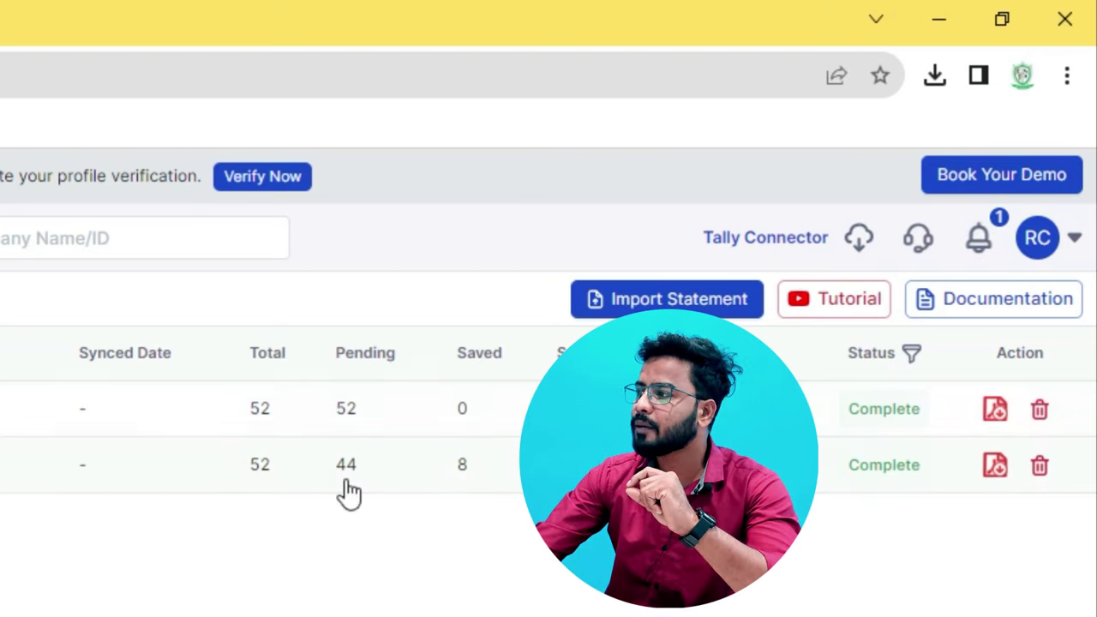
- Open the pending transactions of the Amit Traders statement and look through their descriptions, types and amounts
{"action": "left_click", "coordinate": [347, 420]}
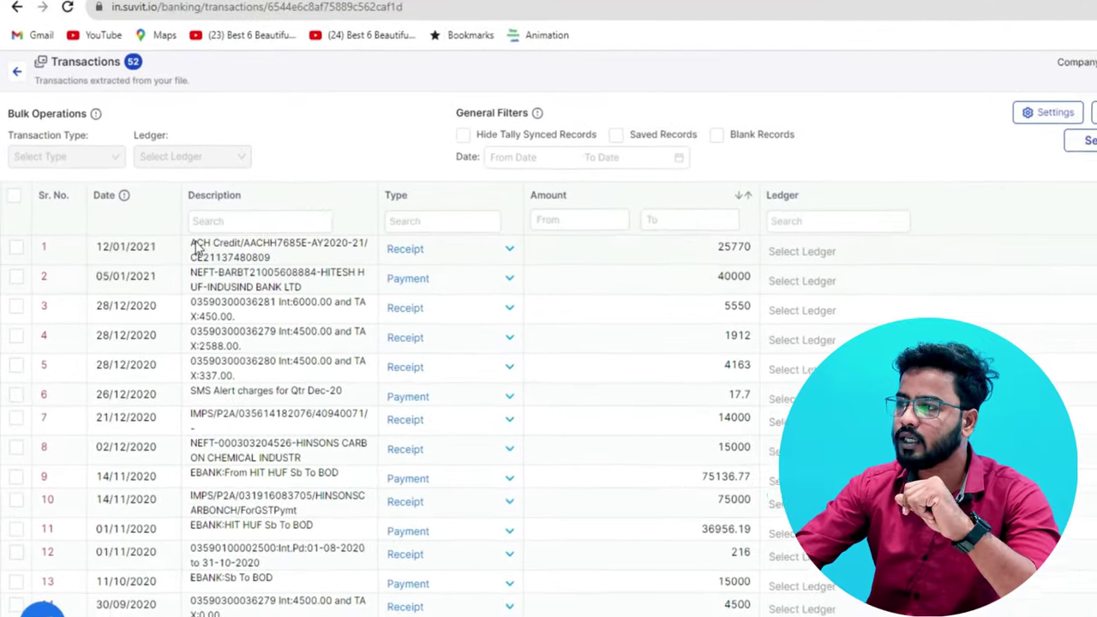
{"action": "scroll", "coordinate": [283, 305], "scroll_direction": "down", "scroll_amount": 2}
{"action": "scroll", "coordinate": [296, 360], "scroll_direction": "up", "scroll_amount": 3}
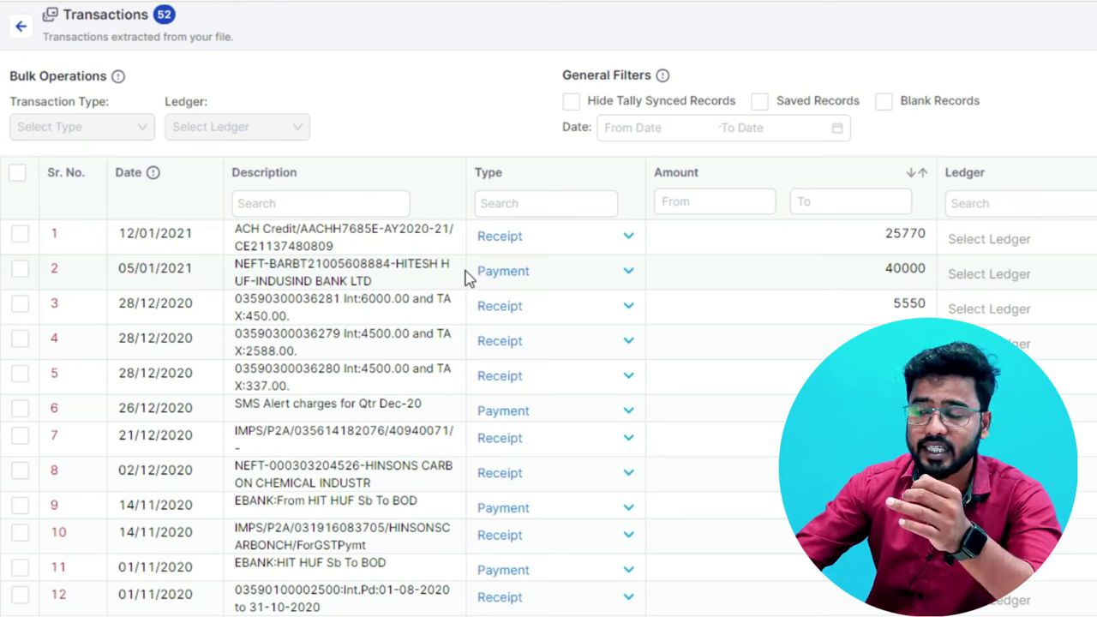
{"action": "scroll", "coordinate": [540, 402], "scroll_direction": "down", "scroll_amount": 10}
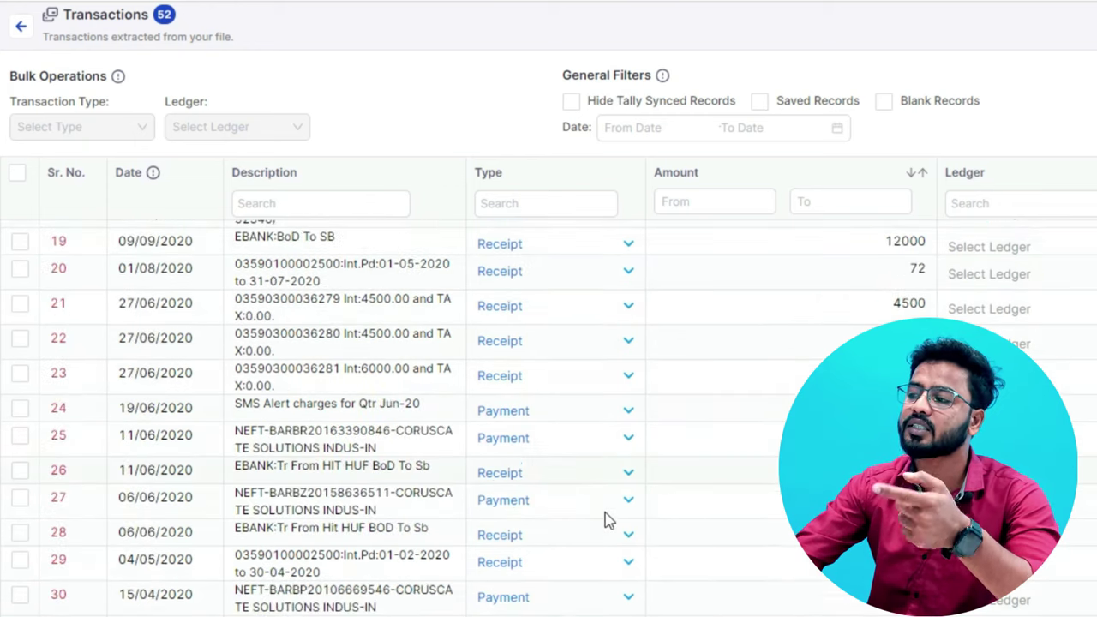
{"action": "scroll", "coordinate": [606, 520], "scroll_direction": "up", "scroll_amount": 7}
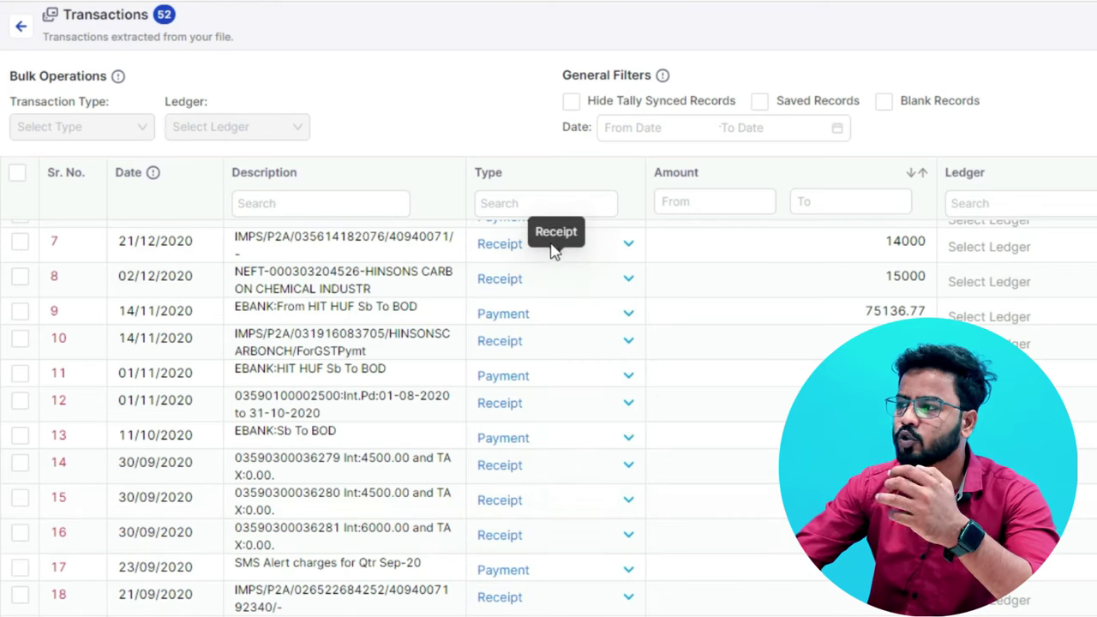
{"action": "scroll", "coordinate": [506, 566], "scroll_direction": "down", "scroll_amount": 5}
{"action": "scroll", "coordinate": [515, 592], "scroll_direction": "up", "scroll_amount": 8}
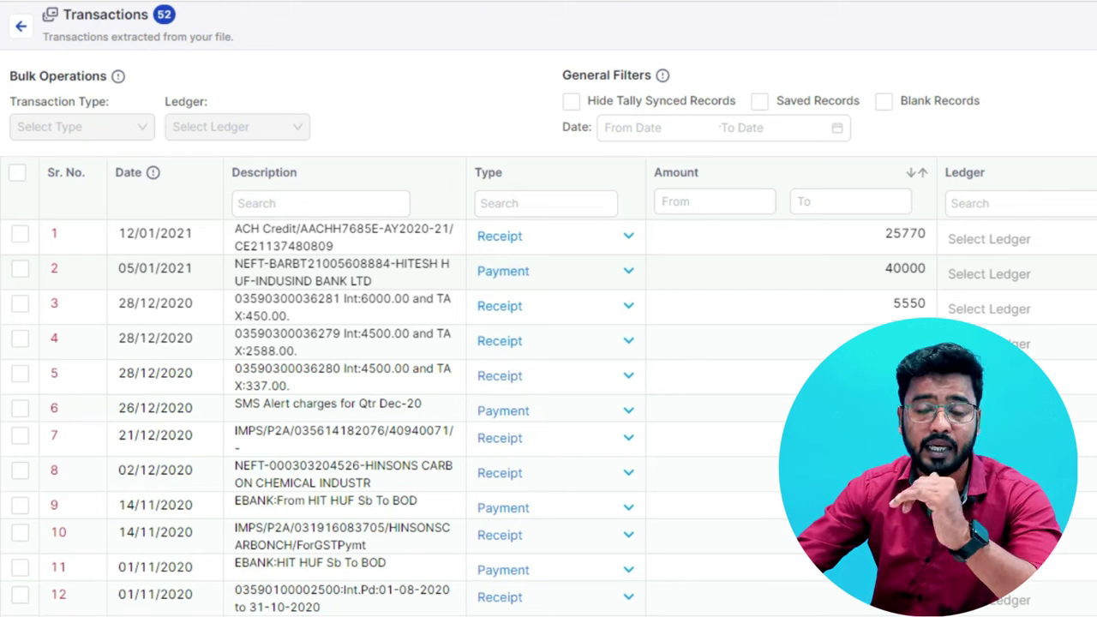
- Filter the transactions by descriptions containing "char"
{"action": "left_click", "coordinate": [303, 206]}
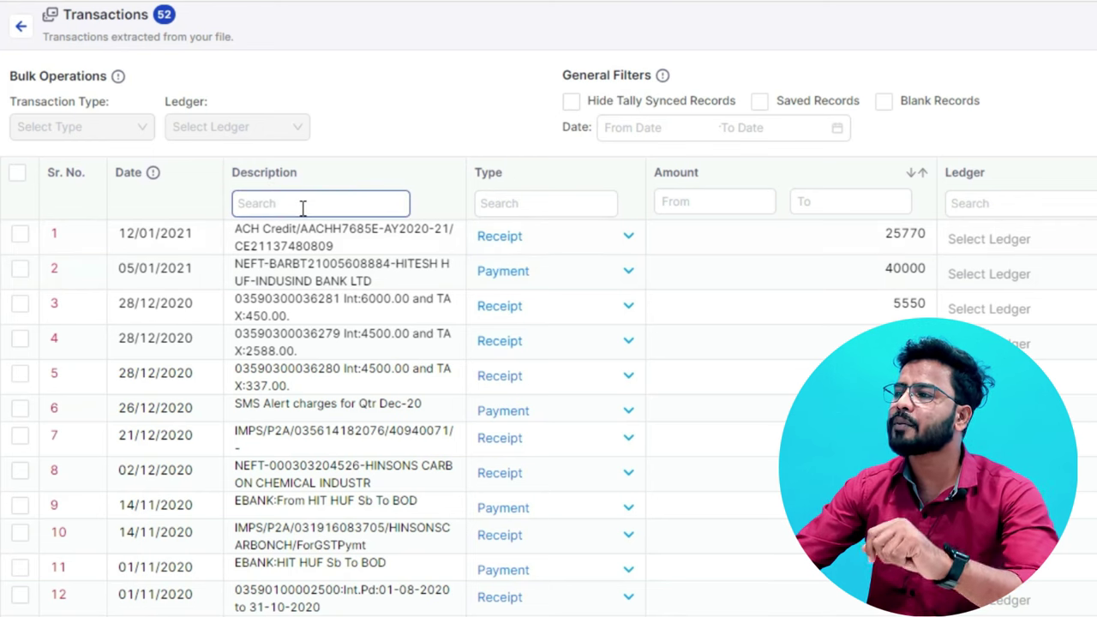
{"action": "left_click", "coordinate": [360, 197]}
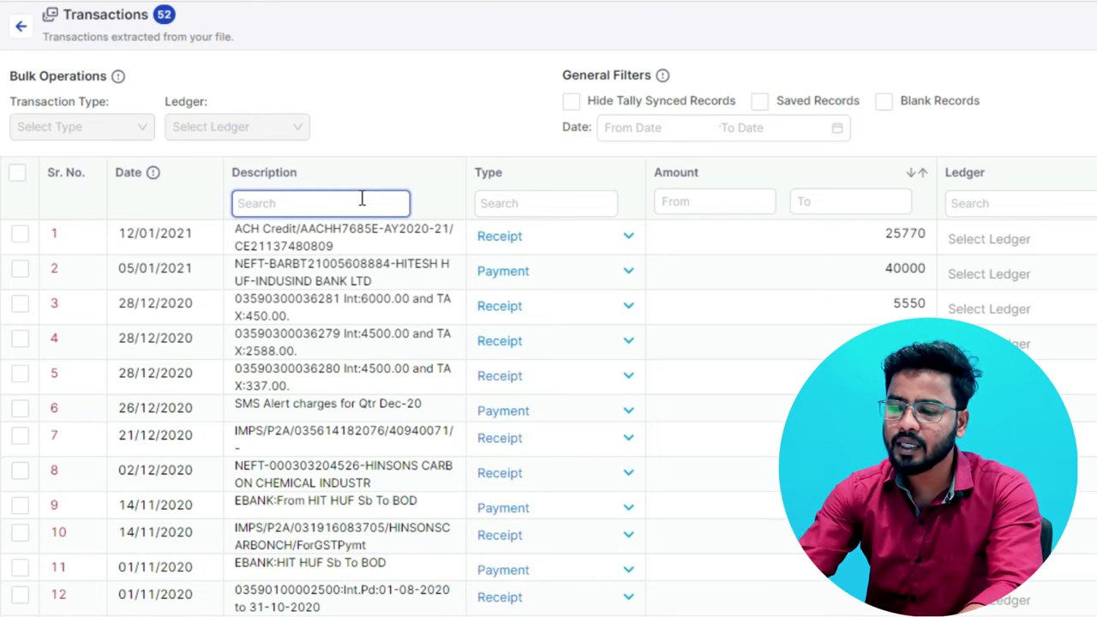
{"action": "type", "text": "char"}
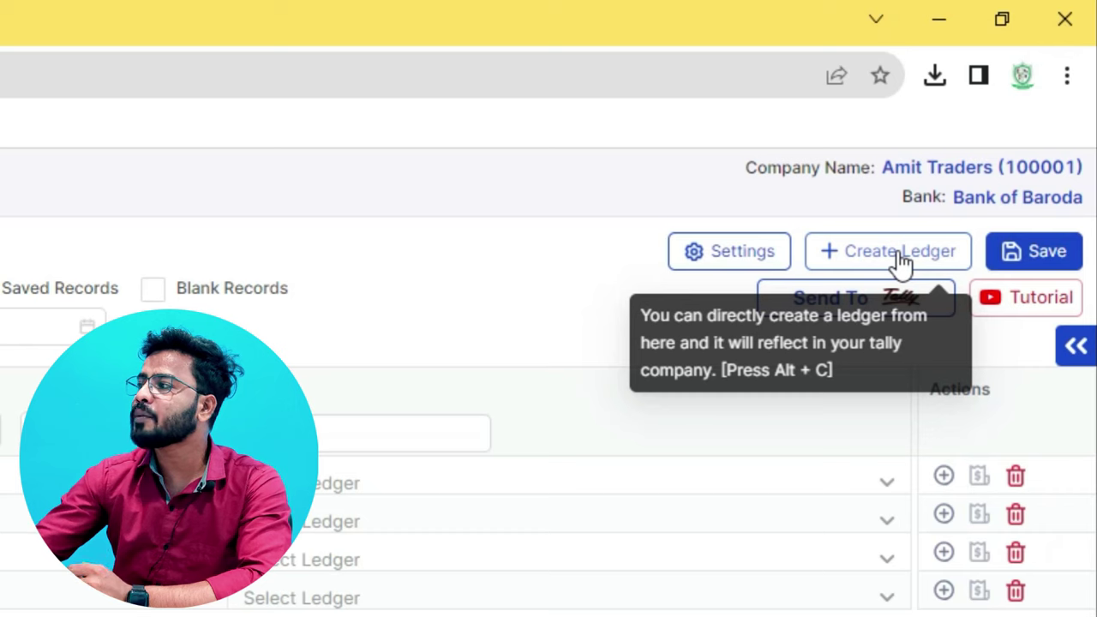
- Create a ledger named Bank Charges for Amit Traders with the ledger type Indirect Expenses
{"action": "left_click", "coordinate": [900, 257]}
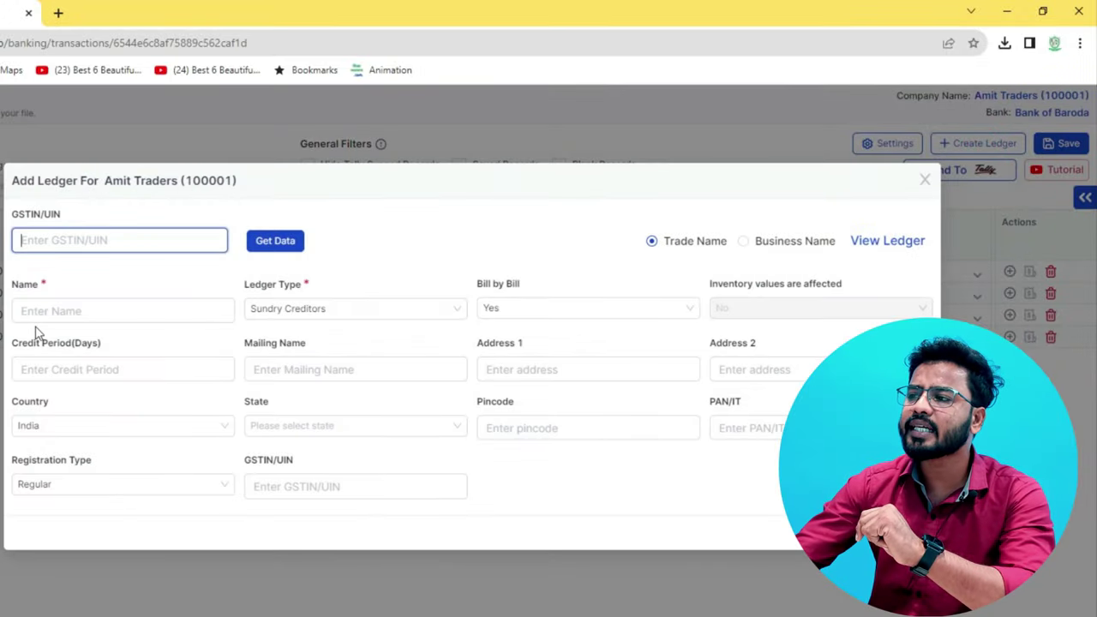
{"action": "left_click", "coordinate": [37, 311]}
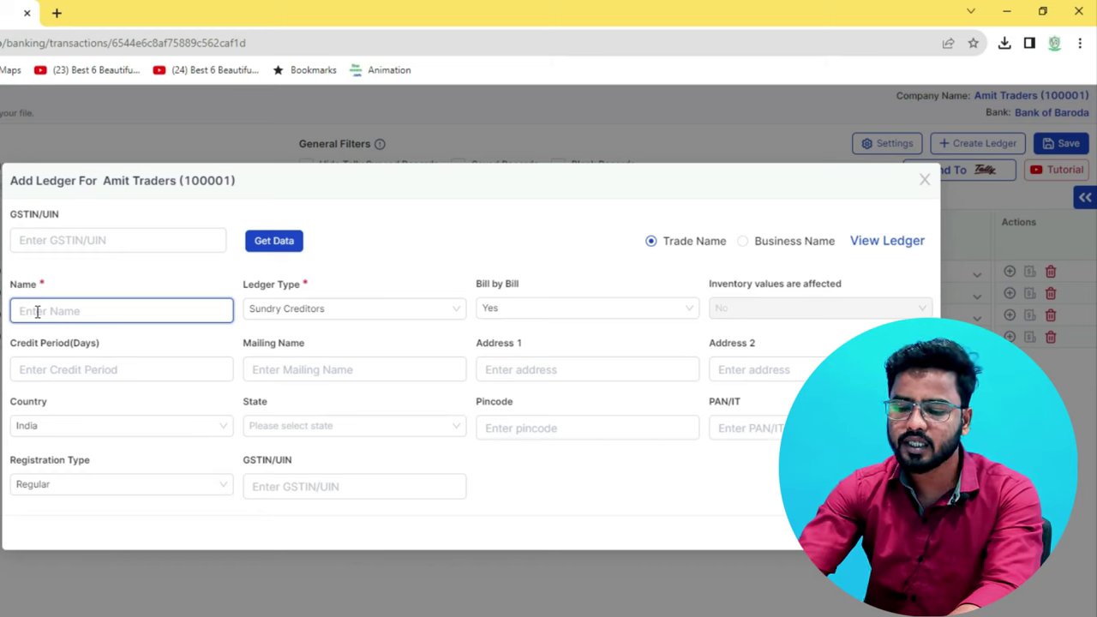
{"action": "type", "text": "Bank Charges"}
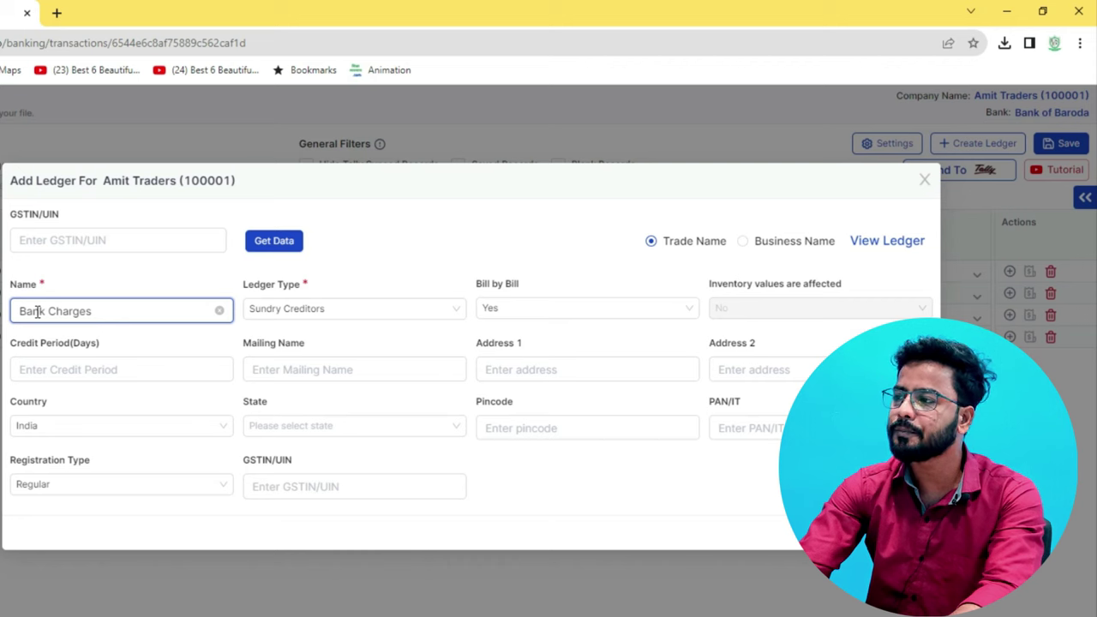
{"action": "key", "text": "Tab"}
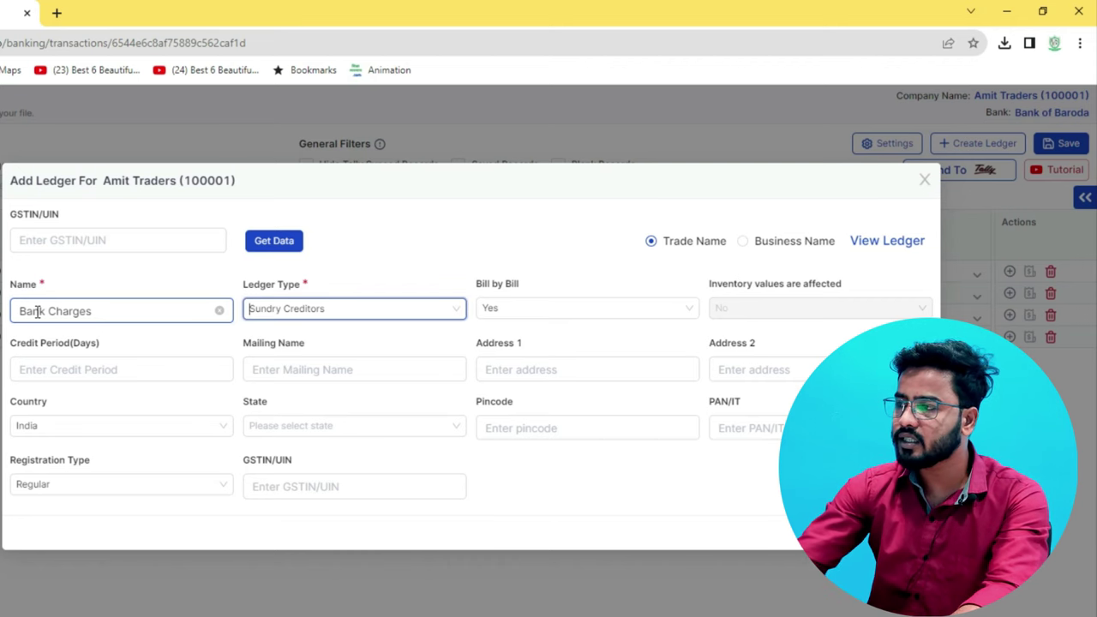
{"action": "type", "text": "indi"}
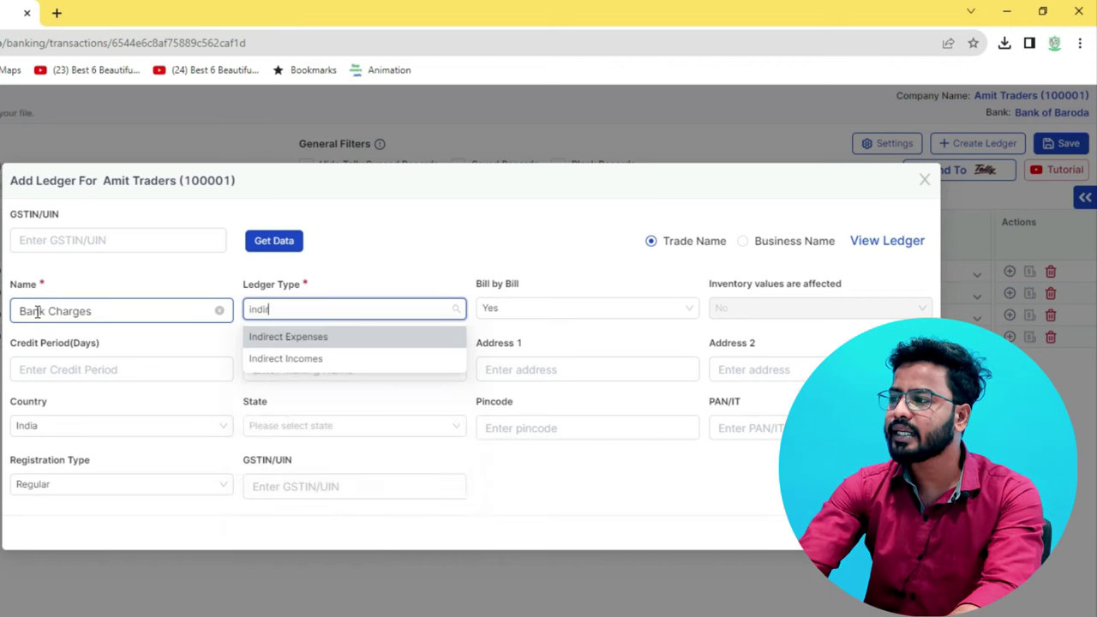
{"action": "type", "text": "r"}
{"action": "key", "text": "Return"}
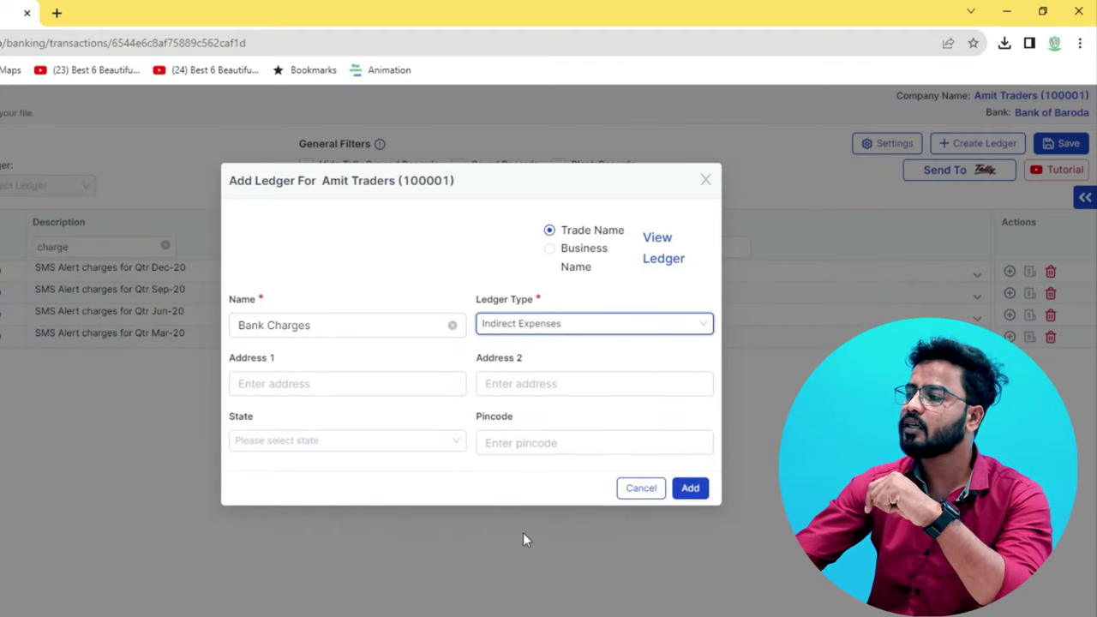
{"action": "left_click", "coordinate": [697, 490]}
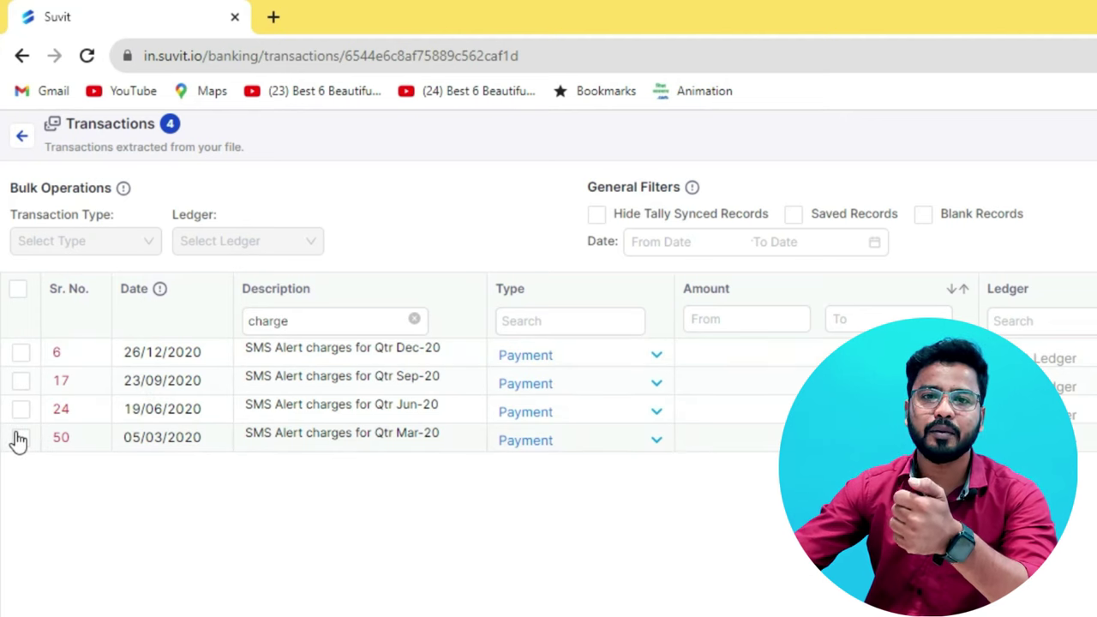
- Assign the Bank Charges ledger in bulk to all filtered SMS alert charge transactions and save them
{"action": "left_click", "coordinate": [18, 291]}
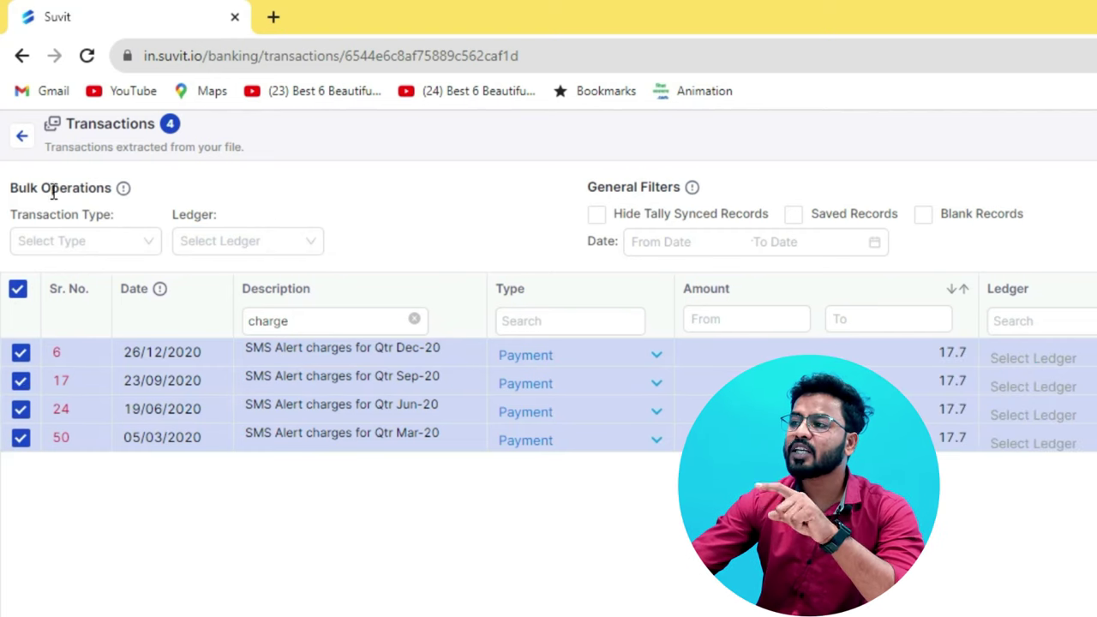
{"action": "left_click", "coordinate": [258, 240]}
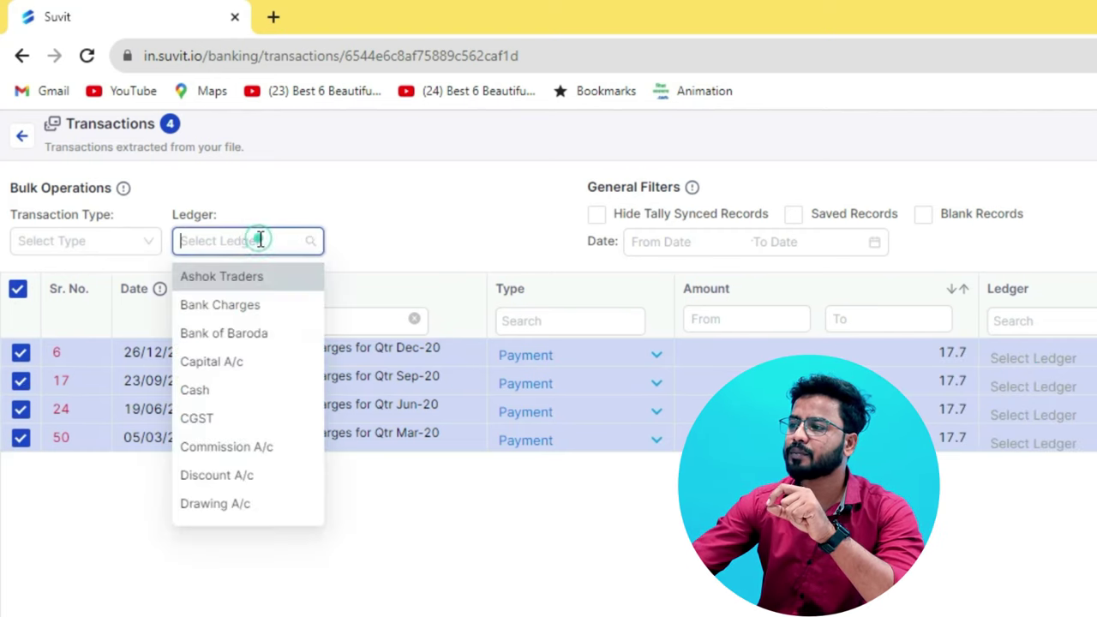
{"action": "scroll", "coordinate": [238, 465], "scroll_direction": "down", "scroll_amount": 3}
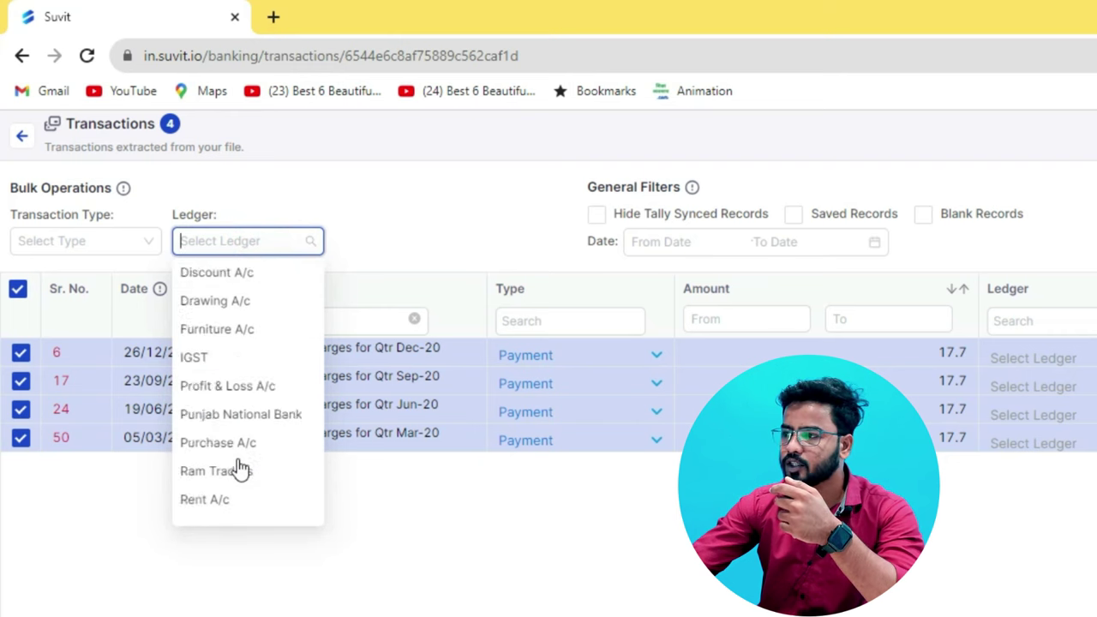
{"action": "scroll", "coordinate": [237, 466], "scroll_direction": "up", "scroll_amount": 3}
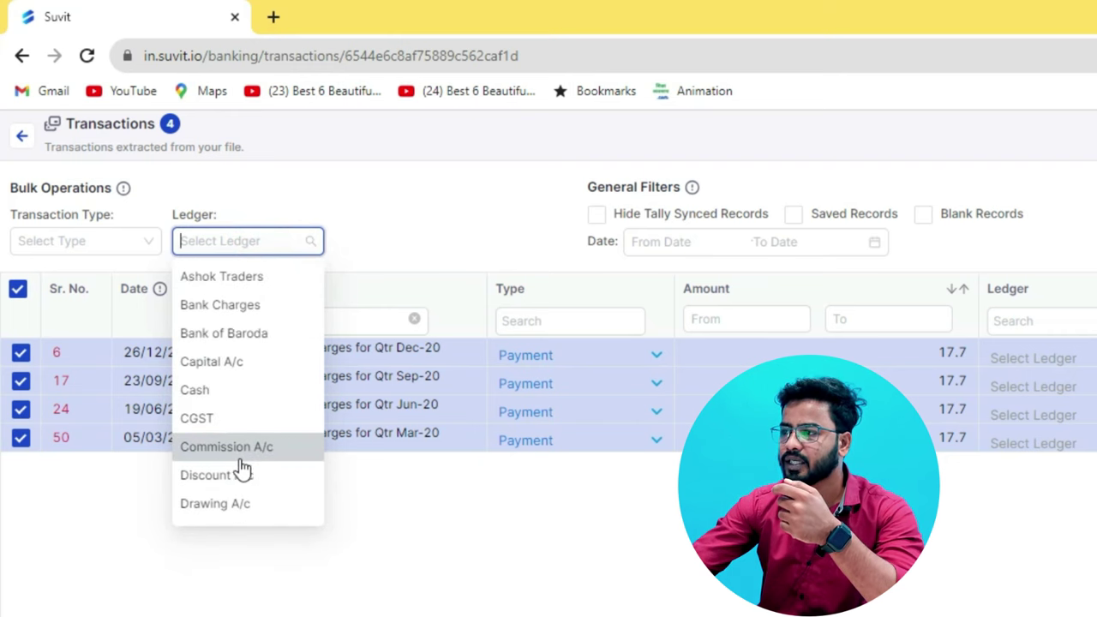
{"action": "left_click", "coordinate": [218, 314]}
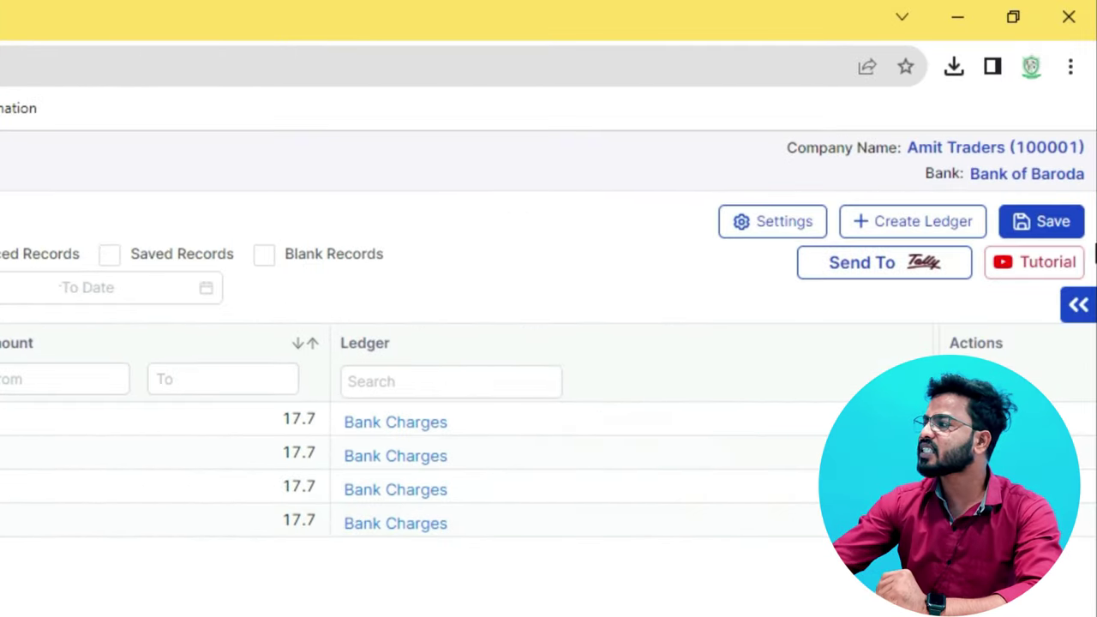
{"action": "left_click", "coordinate": [1071, 227]}
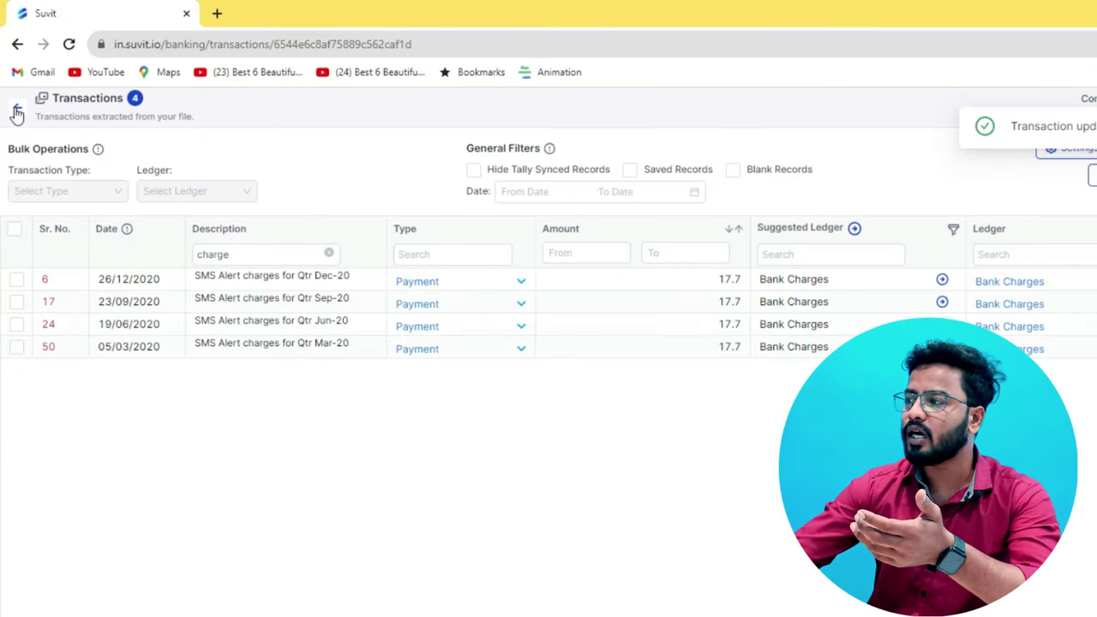
- Return to the statement list, reopen the pending transactions and view the full description of the 05/01/2021 NEFT payment
{"action": "left_click", "coordinate": [16, 109]}
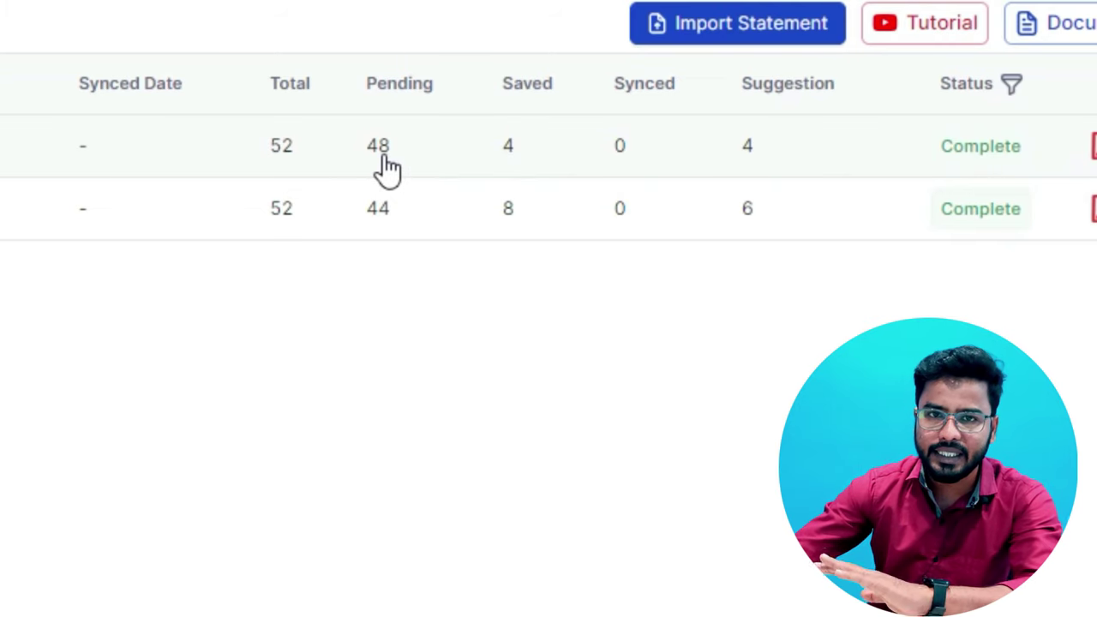
{"action": "left_click", "coordinate": [383, 163]}
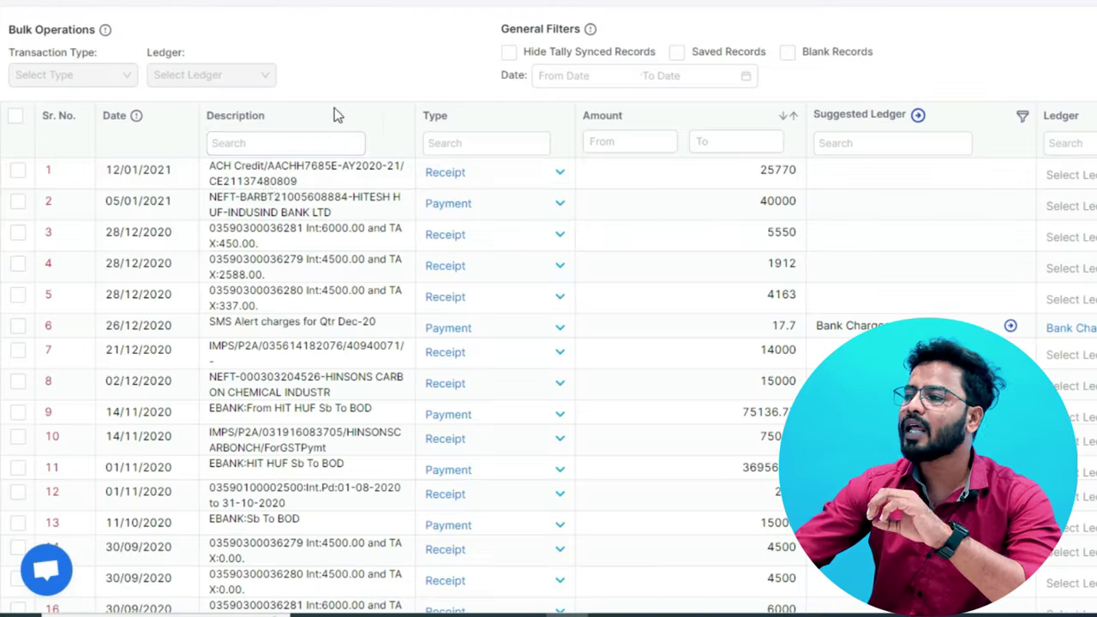
{"action": "left_click", "coordinate": [356, 199]}
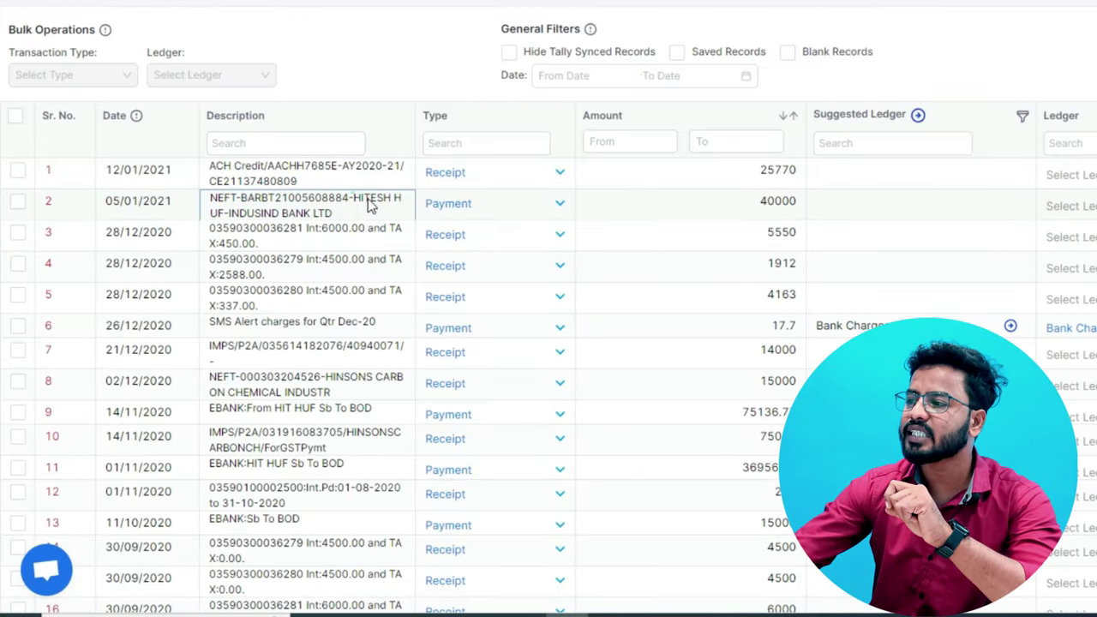
{"action": "left_click", "coordinate": [355, 197]}
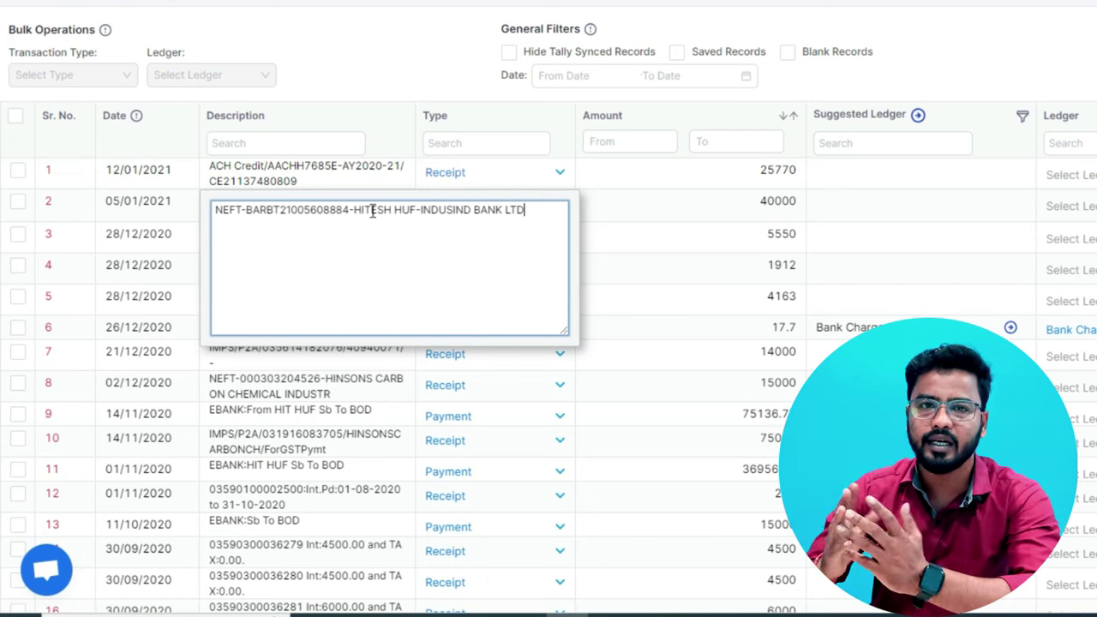
- Filter the descriptions by the payee's first name, clear the filter and look through the transactions' suggested ledgers
{"action": "left_click", "coordinate": [292, 142]}
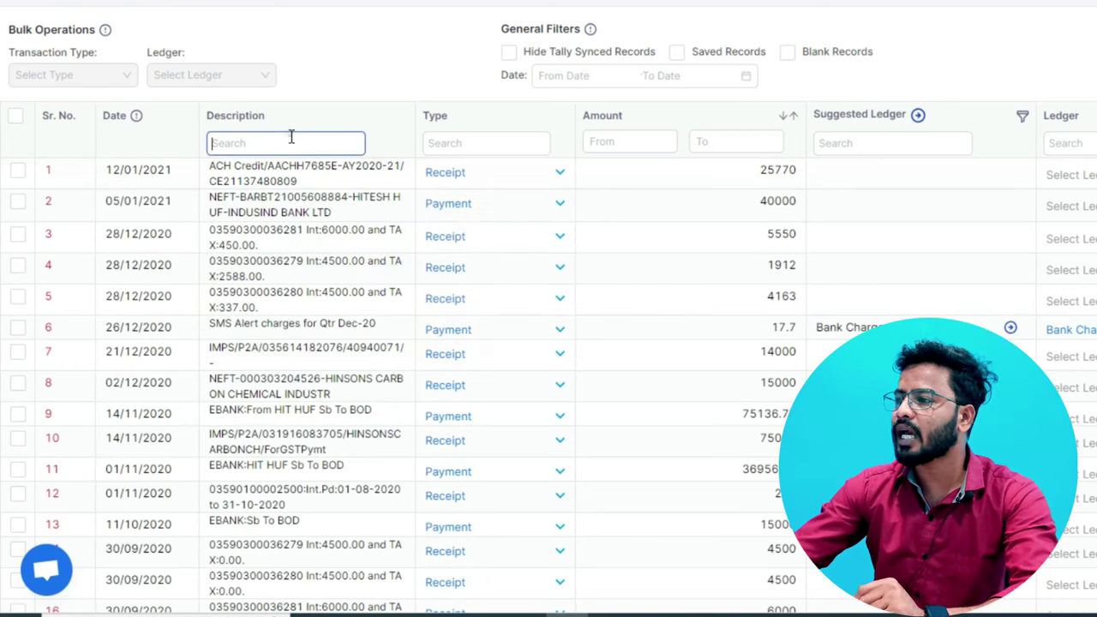
{"action": "type", "text": "hitesh"}
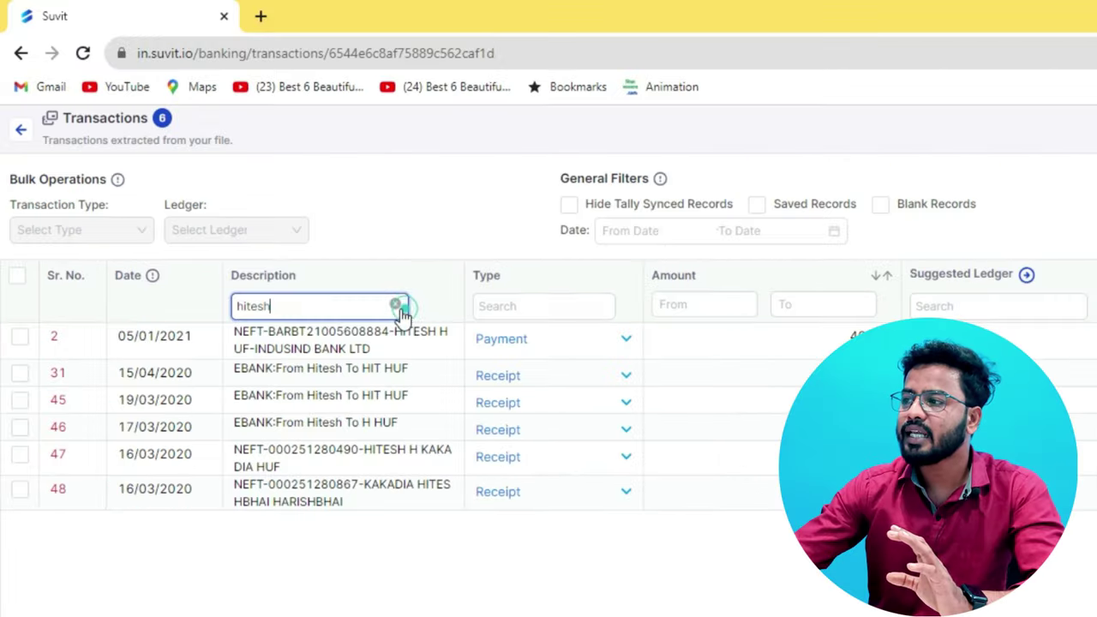
{"action": "left_click", "coordinate": [399, 306]}
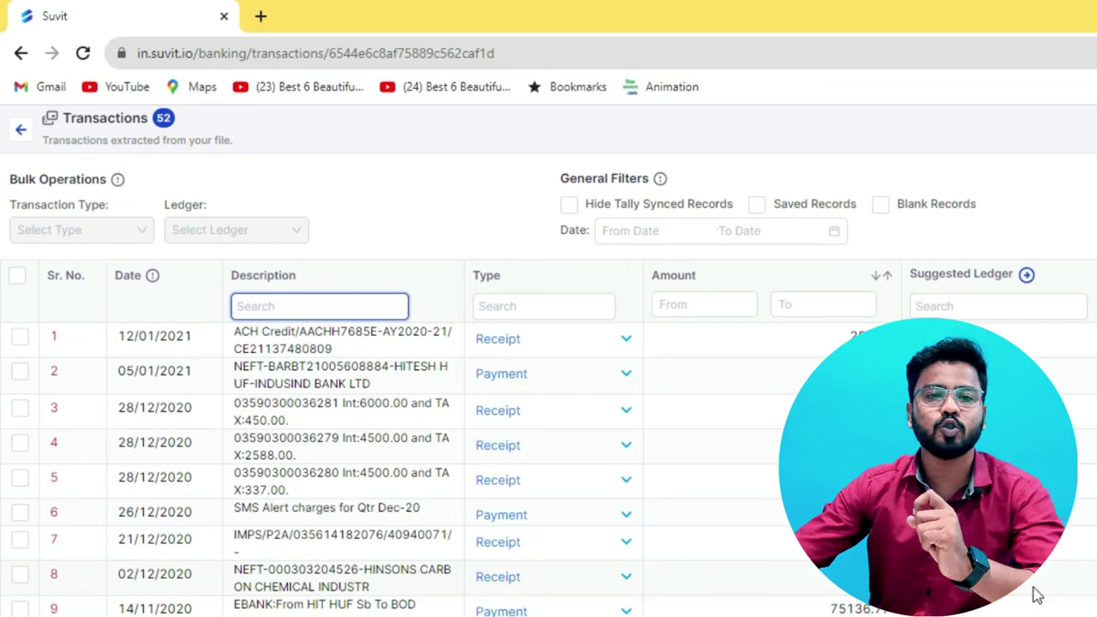
{"action": "scroll", "coordinate": [1047, 592], "scroll_direction": "down", "scroll_amount": 1}
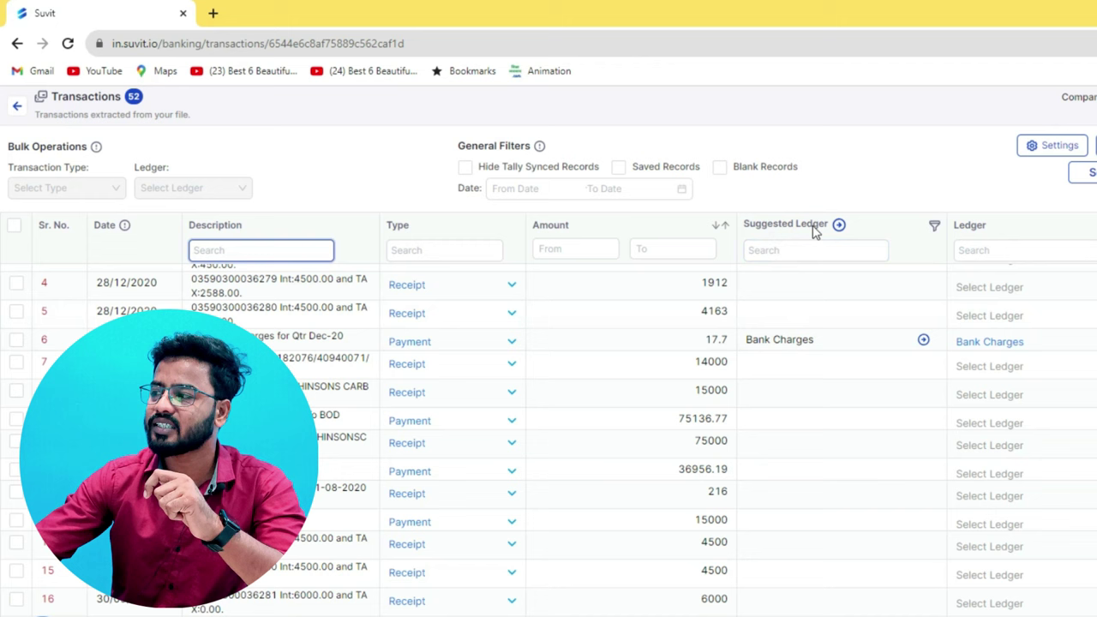
{"action": "scroll", "coordinate": [812, 351], "scroll_direction": "down", "scroll_amount": 3}
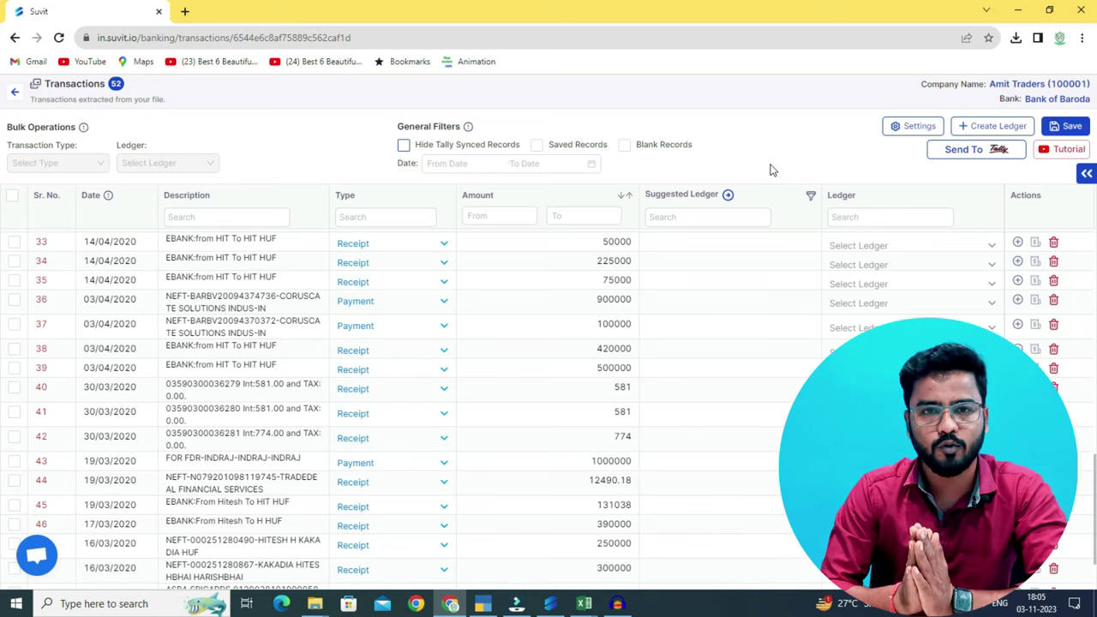
- Show only the saved records, select all of them and send them to Tally
{"action": "left_click", "coordinate": [537, 146]}
{"action": "left_click", "coordinate": [390, 215]}
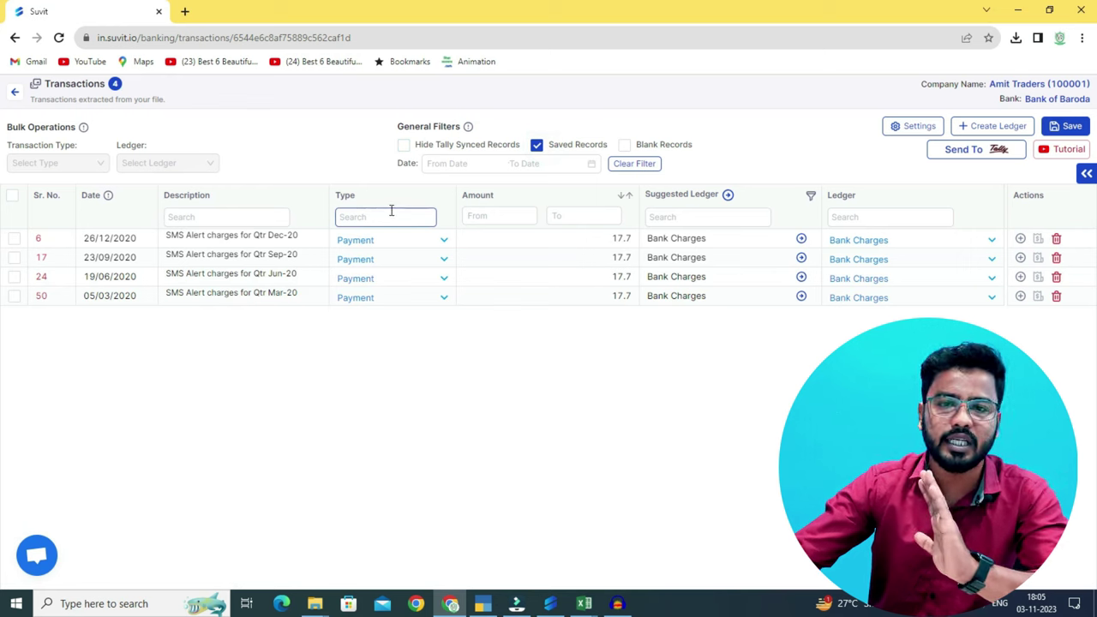
{"action": "left_click", "coordinate": [12, 198]}
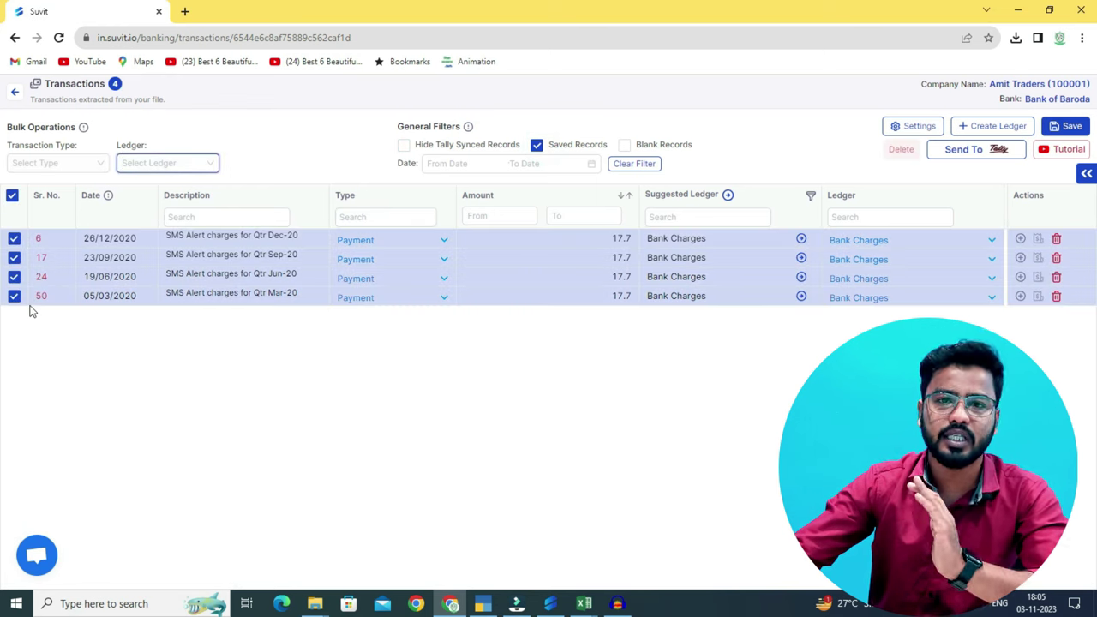
{"action": "left_click", "coordinate": [975, 155]}
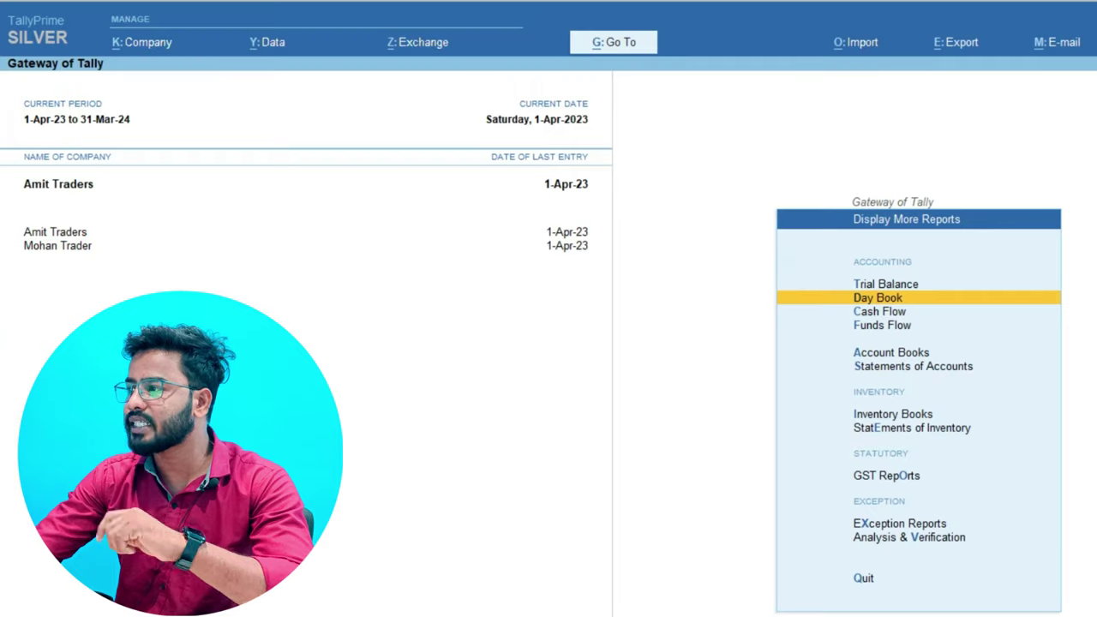
- Switch to TallyPrime and open the Day Book of Amit Traders from the additional reports
{"action": "key", "text": "Escape"}
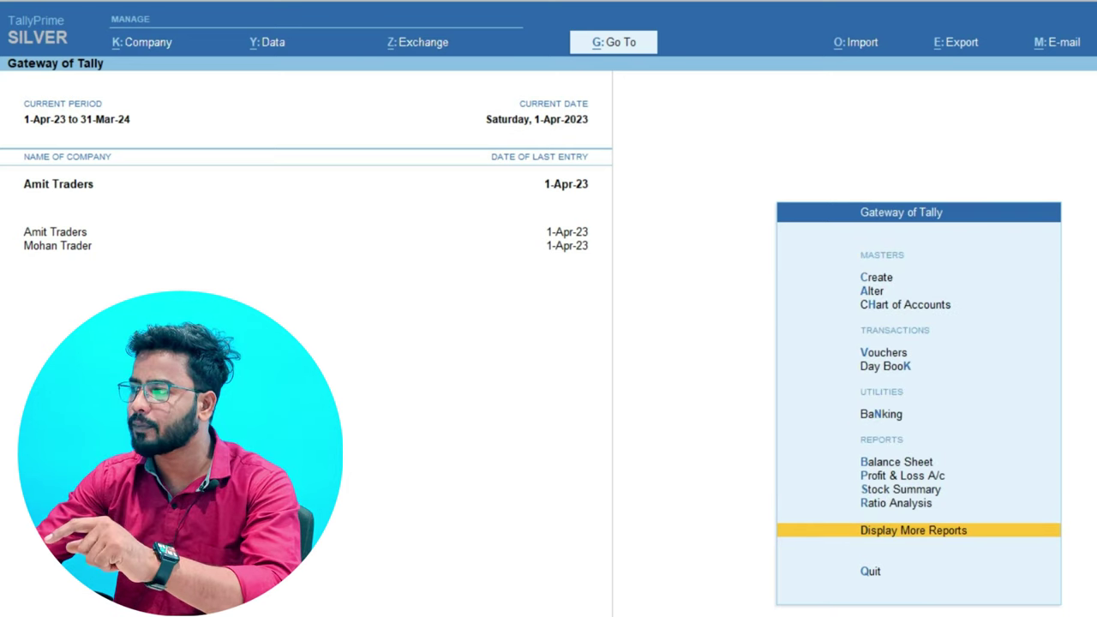
{"action": "key", "text": "Return"}
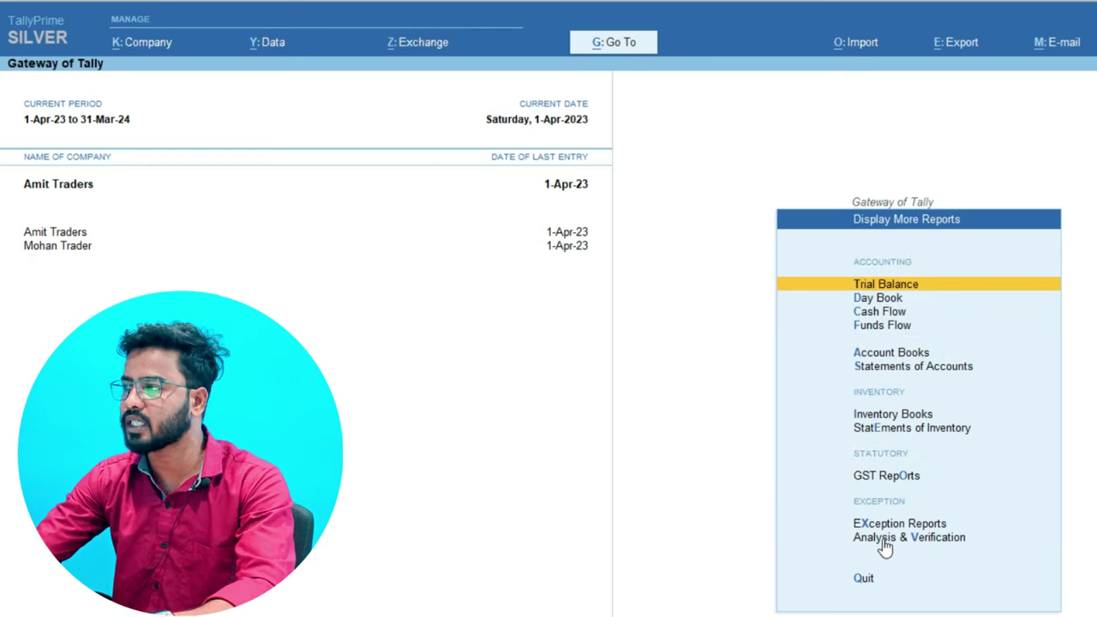
{"action": "key", "text": "Down"}
{"action": "key", "text": "Return"}
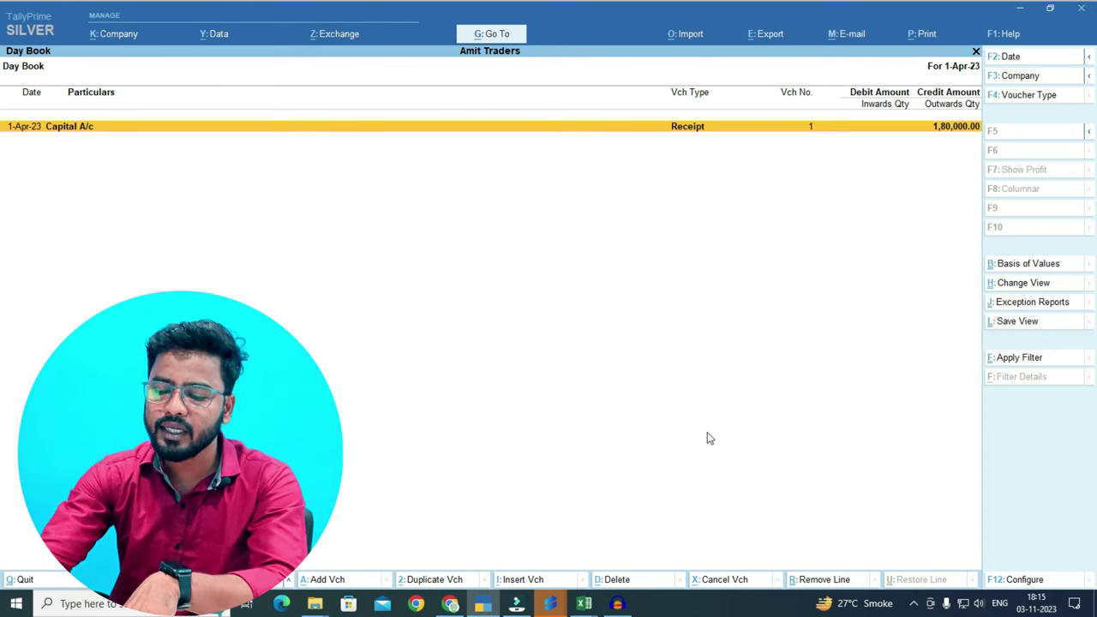
- Change the Day Book period to start from 1-4-2019
{"action": "key", "text": "alt+F2"}
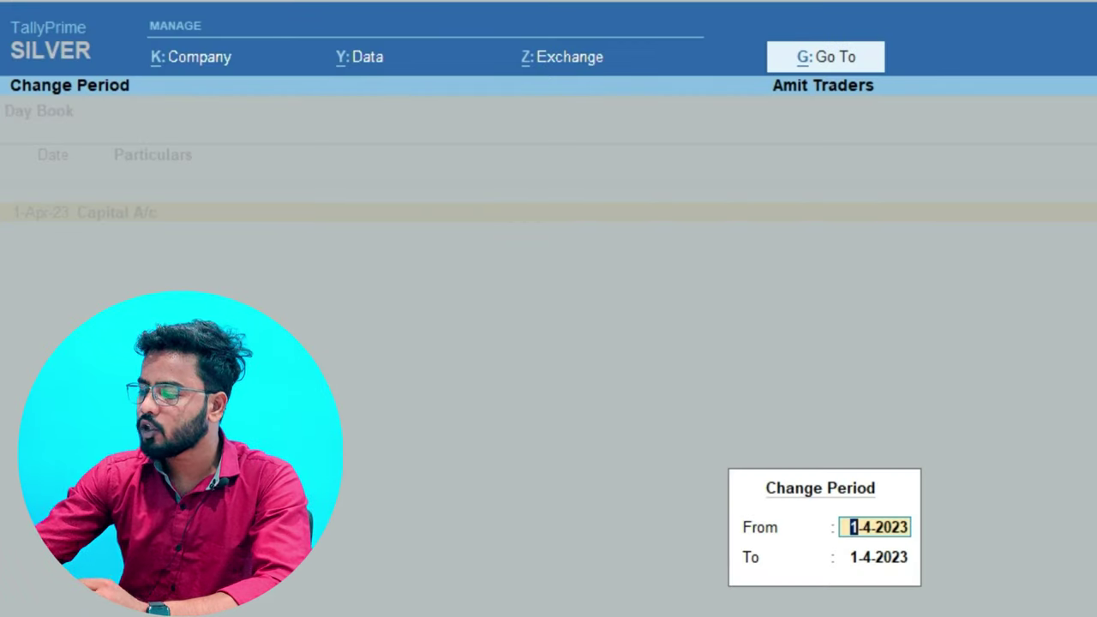
{"action": "type", "text": "1-4"}
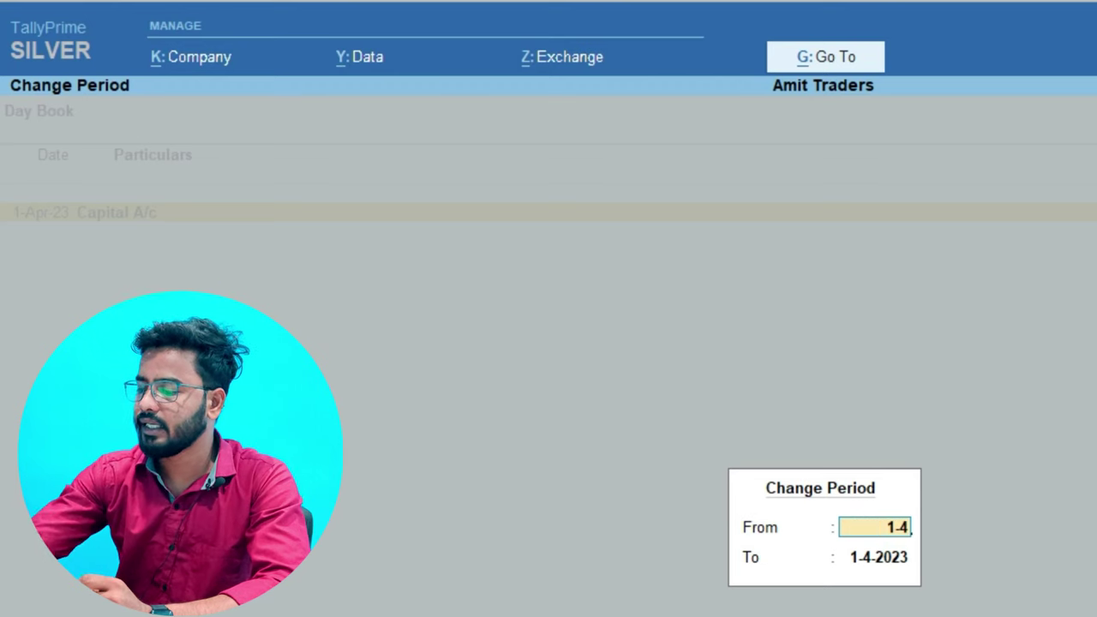
{"action": "type", "text": "-20"}
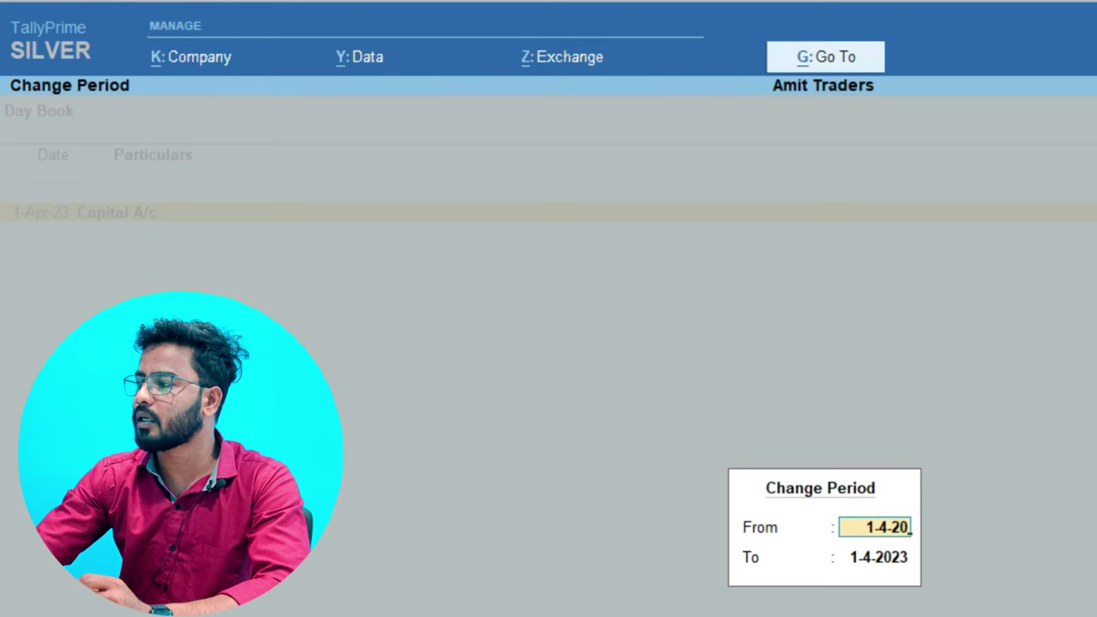
{"action": "type", "text": "19"}
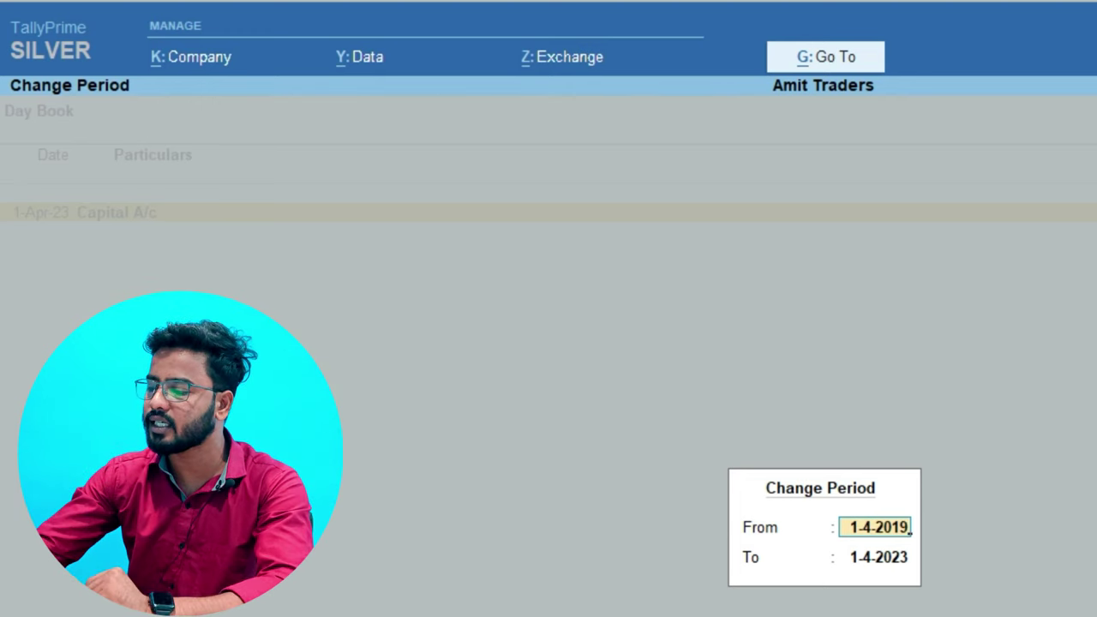
{"action": "key", "text": "Return"}
{"action": "key", "text": "Return"}
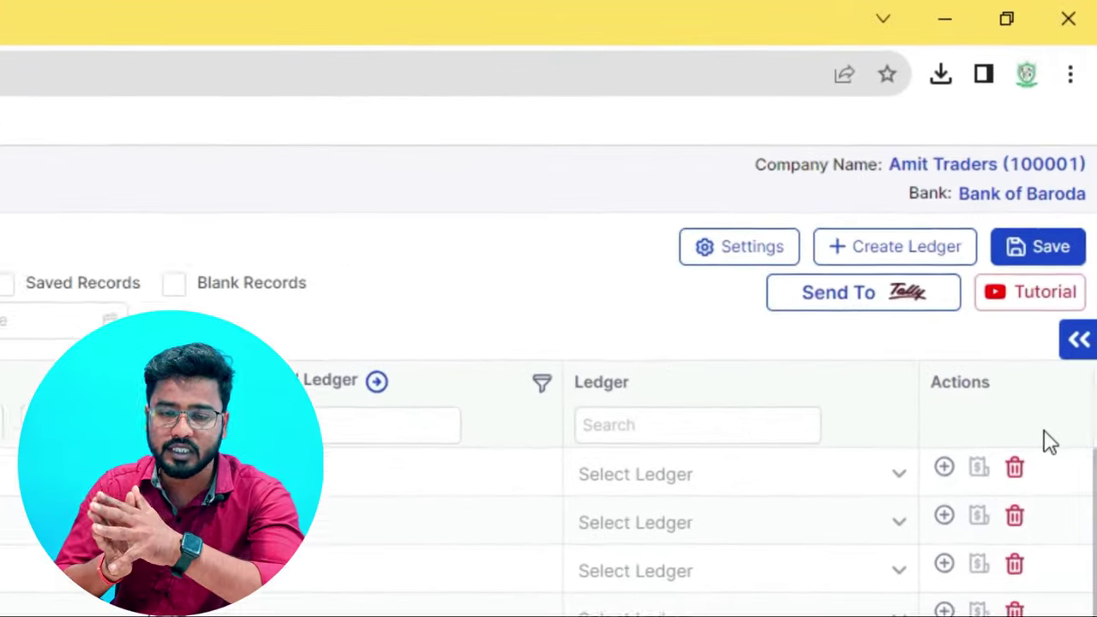
- Switch back to Suvit and open the rule list for the Bank of Baroda transactions
{"action": "left_click", "coordinate": [699, 260]}
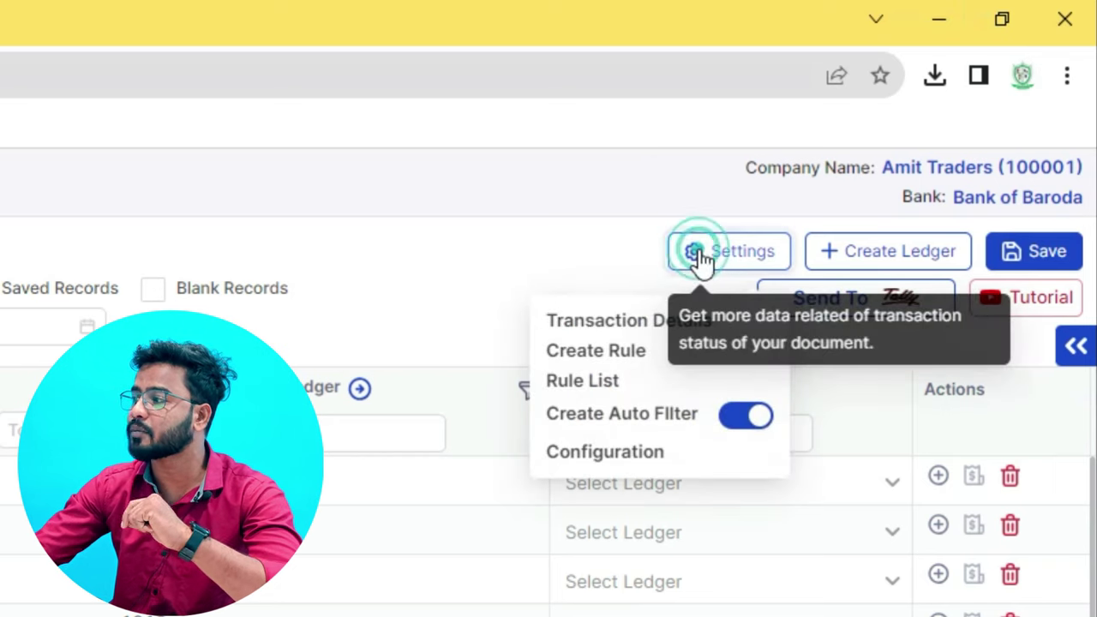
{"action": "left_click", "coordinate": [574, 390]}
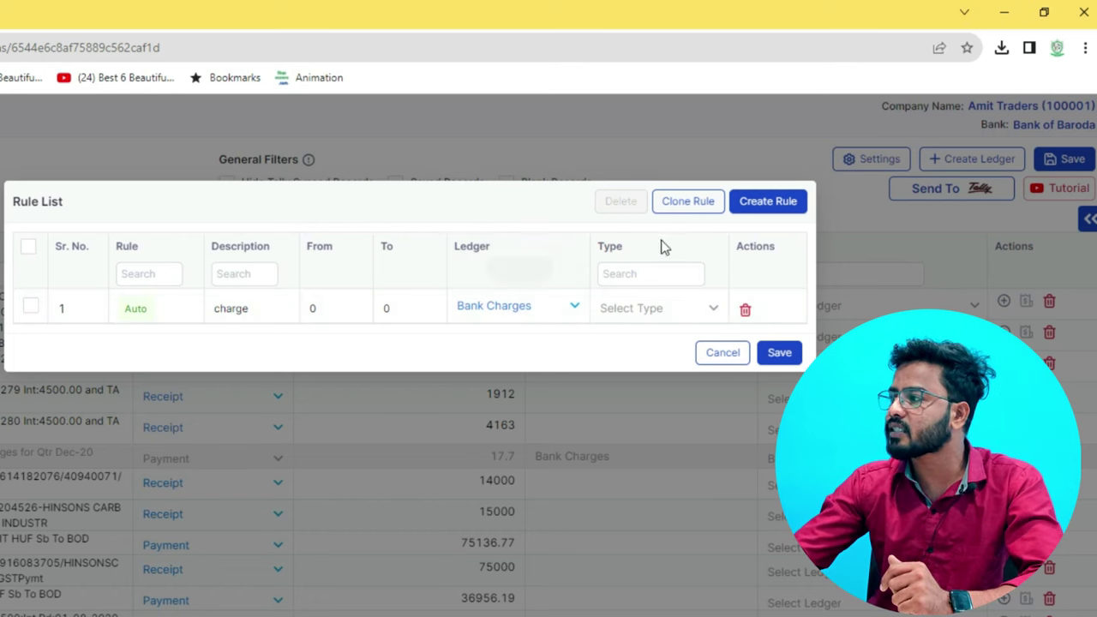
- Select the charge rule for cloning and choose Mohan Trader's Punjab National Bank as the clone target
{"action": "left_click", "coordinate": [675, 204]}
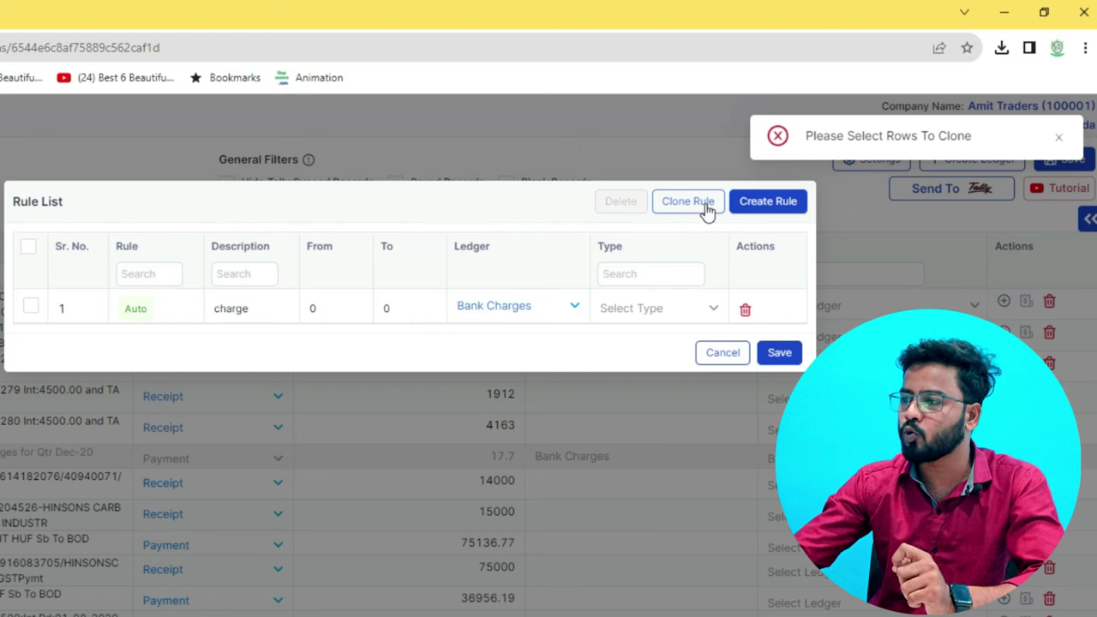
{"action": "left_click", "coordinate": [30, 307]}
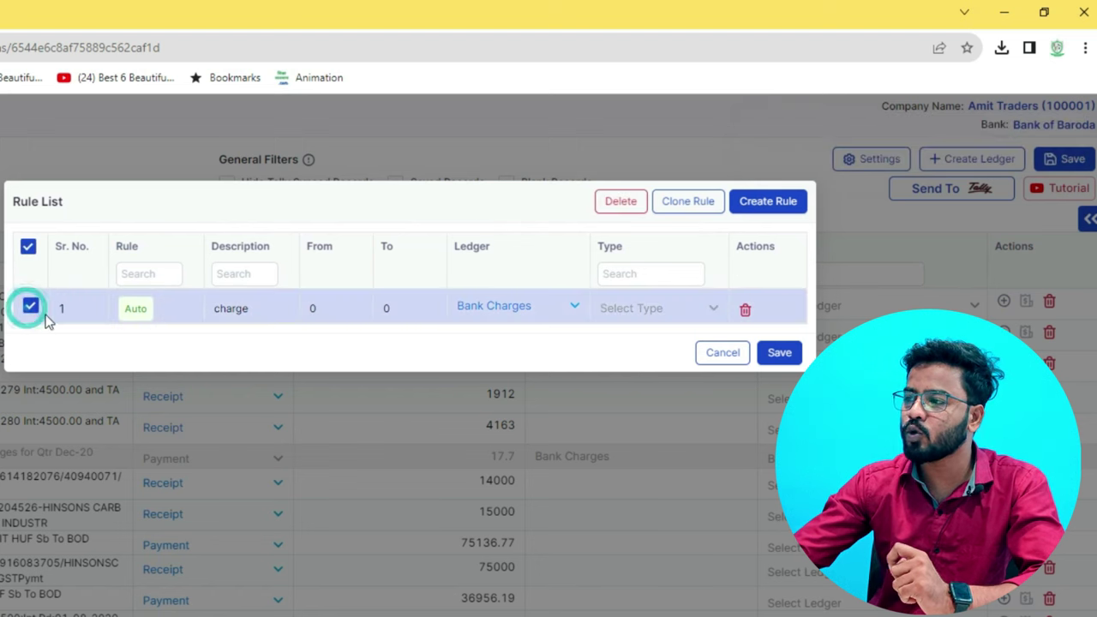
{"action": "left_click", "coordinate": [685, 204]}
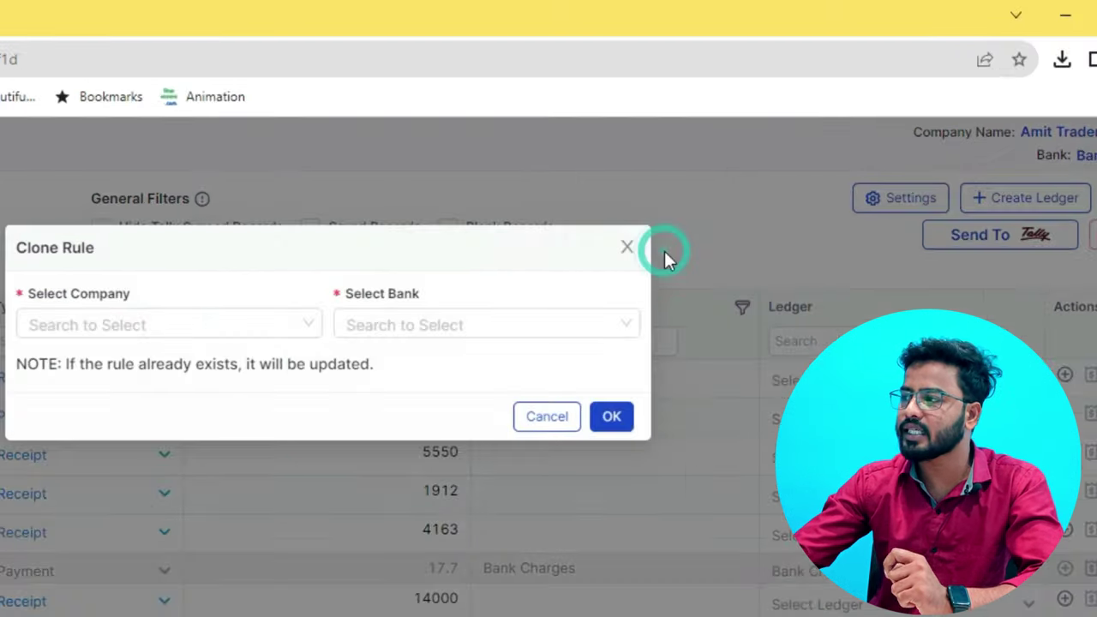
{"action": "left_click", "coordinate": [308, 325]}
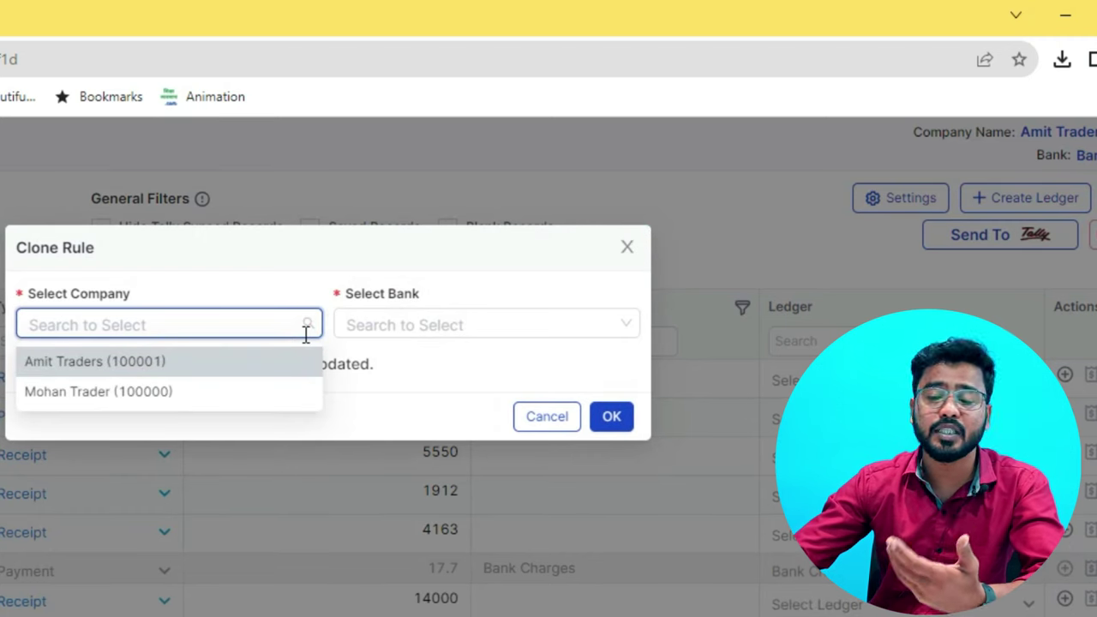
{"action": "left_click", "coordinate": [195, 392]}
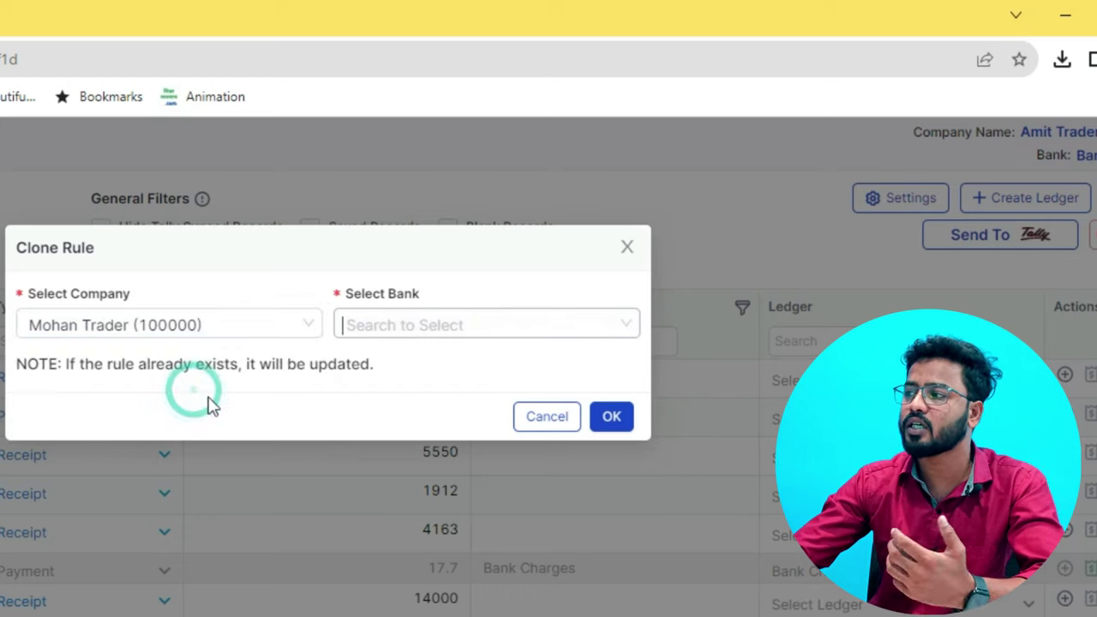
{"action": "left_click", "coordinate": [546, 321]}
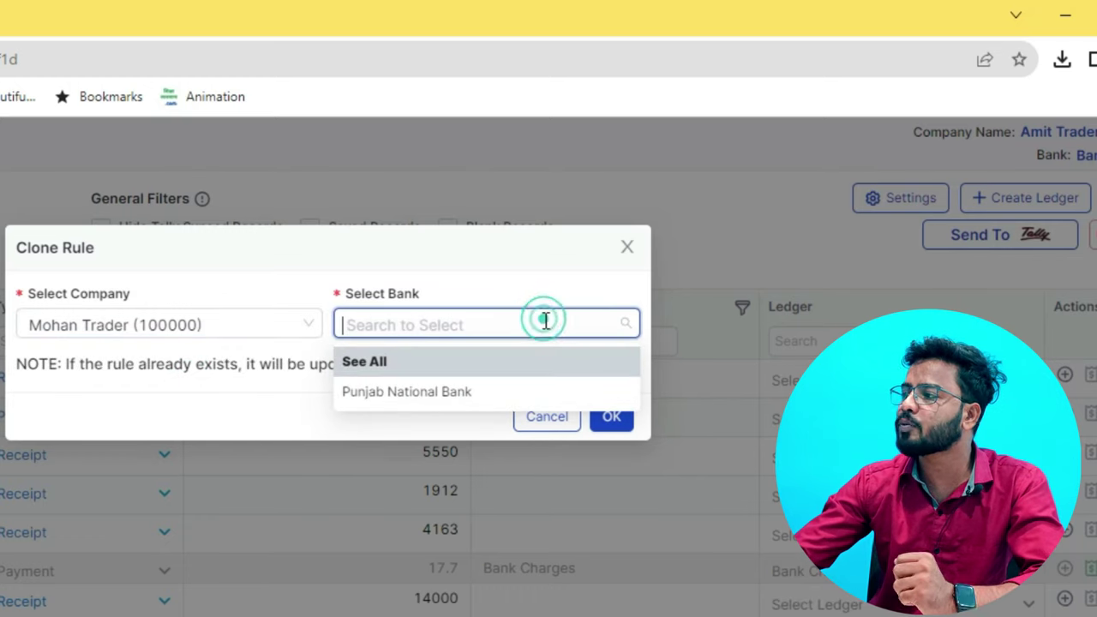
{"action": "left_click", "coordinate": [399, 393]}
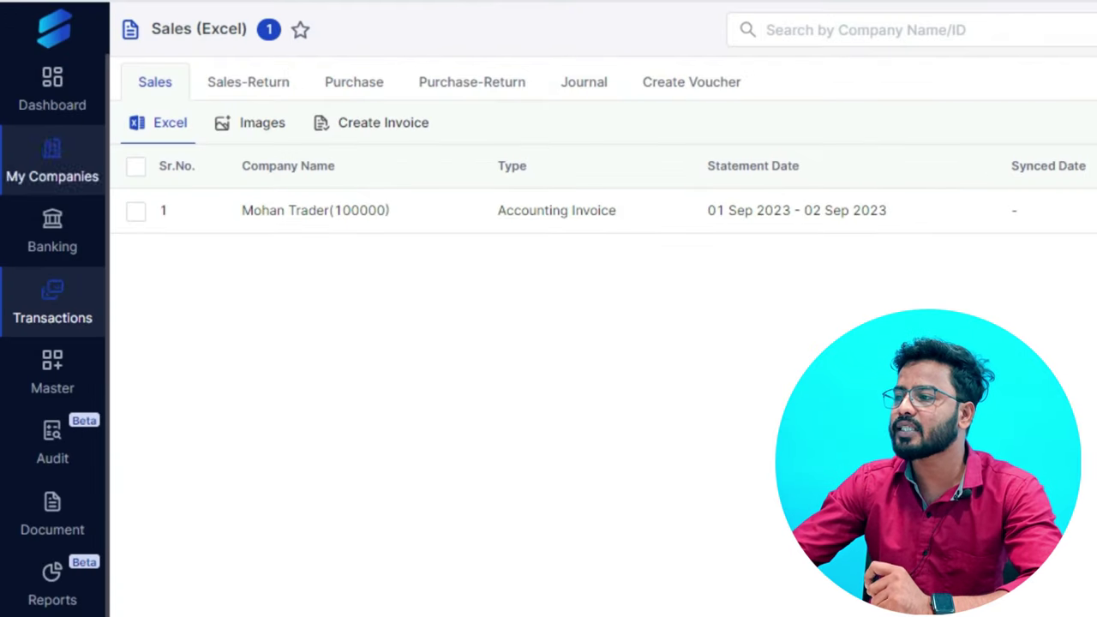
- Switch from the sales data workbook back to Suvit and view the sample file formats offered for sales
{"action": "mouse_move", "coordinate": [53, 317]}
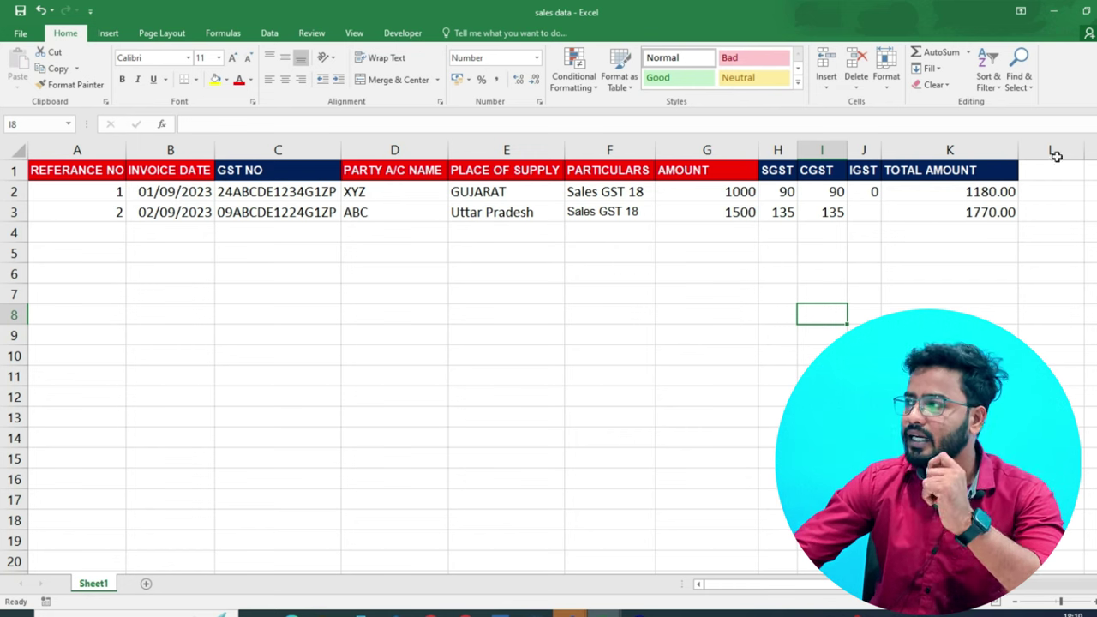
{"action": "left_click", "coordinate": [1052, 15]}
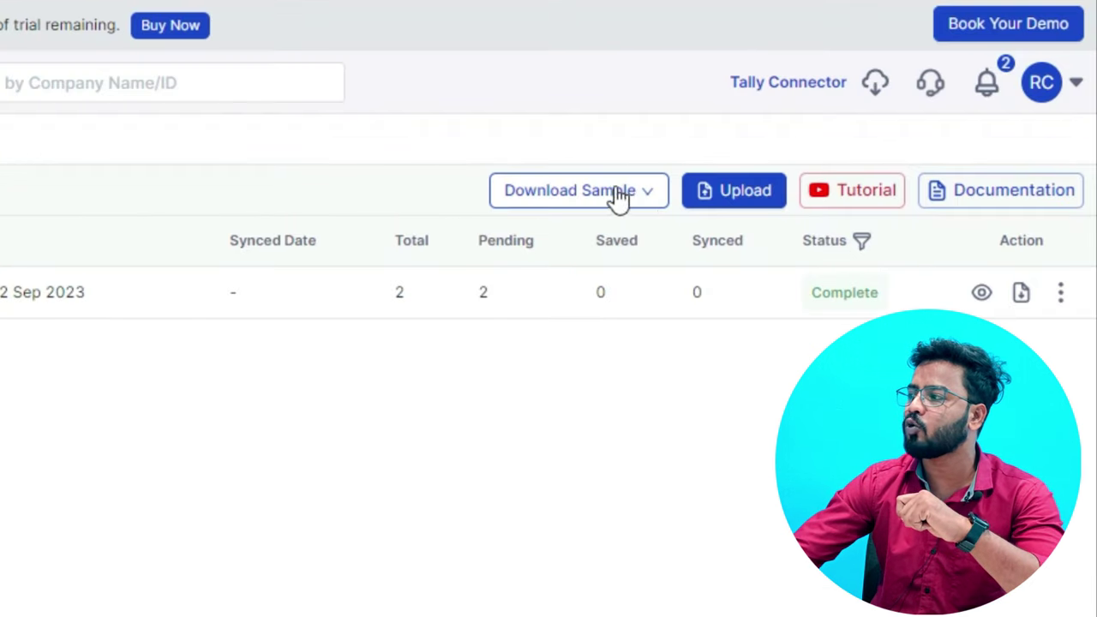
{"action": "left_click", "coordinate": [649, 201]}
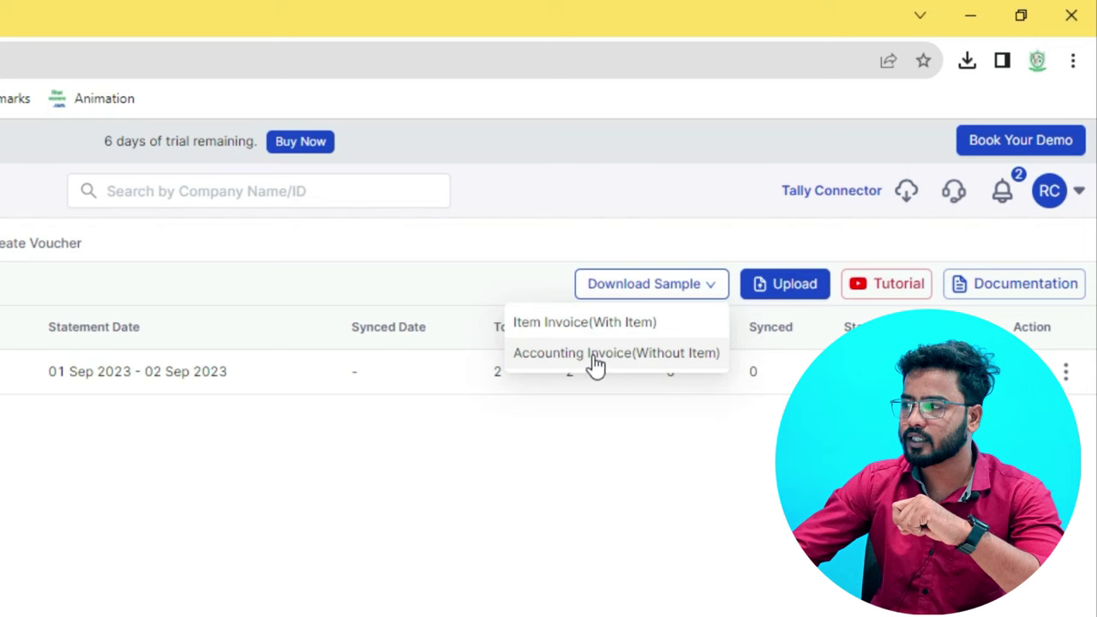
- Start a sales upload for Amit Traders with the type Accounting Invoice(Without Item)
{"action": "left_click", "coordinate": [789, 292]}
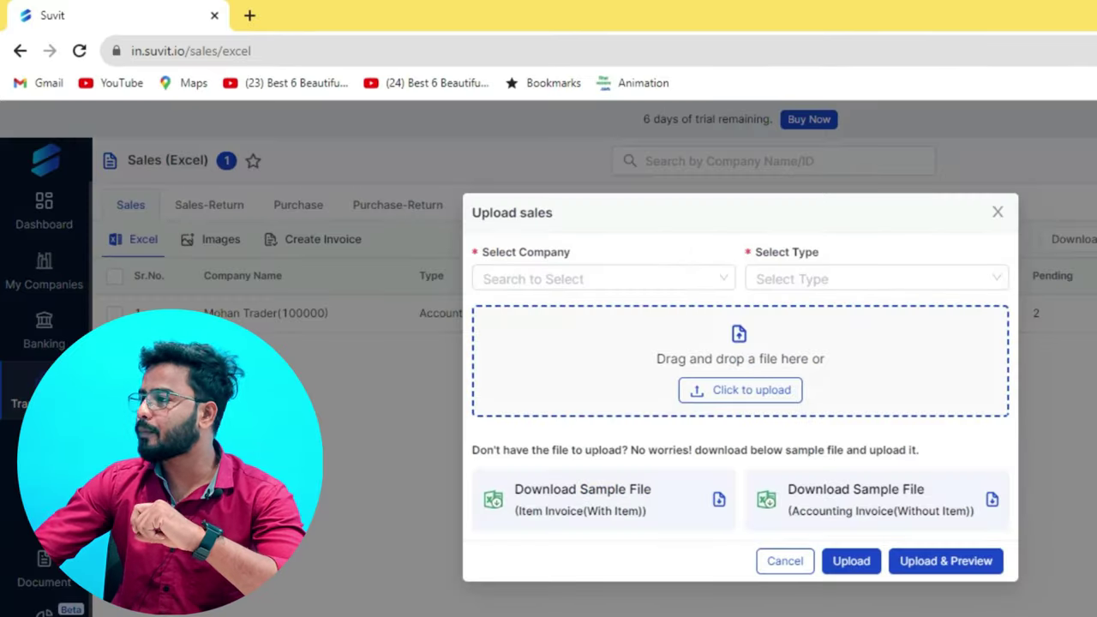
{"action": "left_click", "coordinate": [617, 279]}
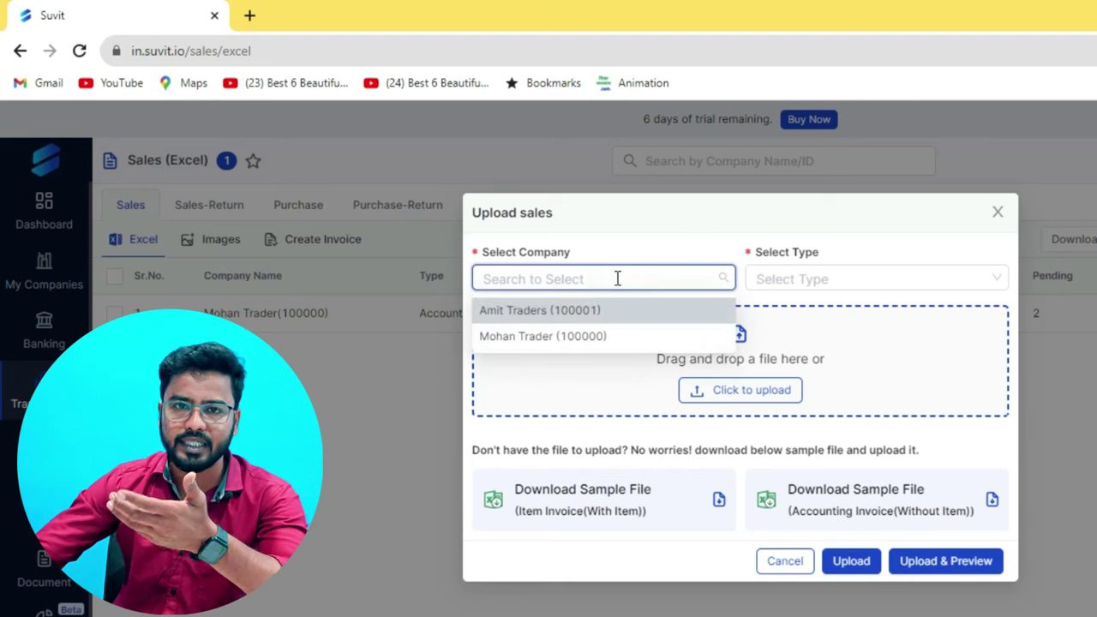
{"action": "left_click", "coordinate": [531, 311]}
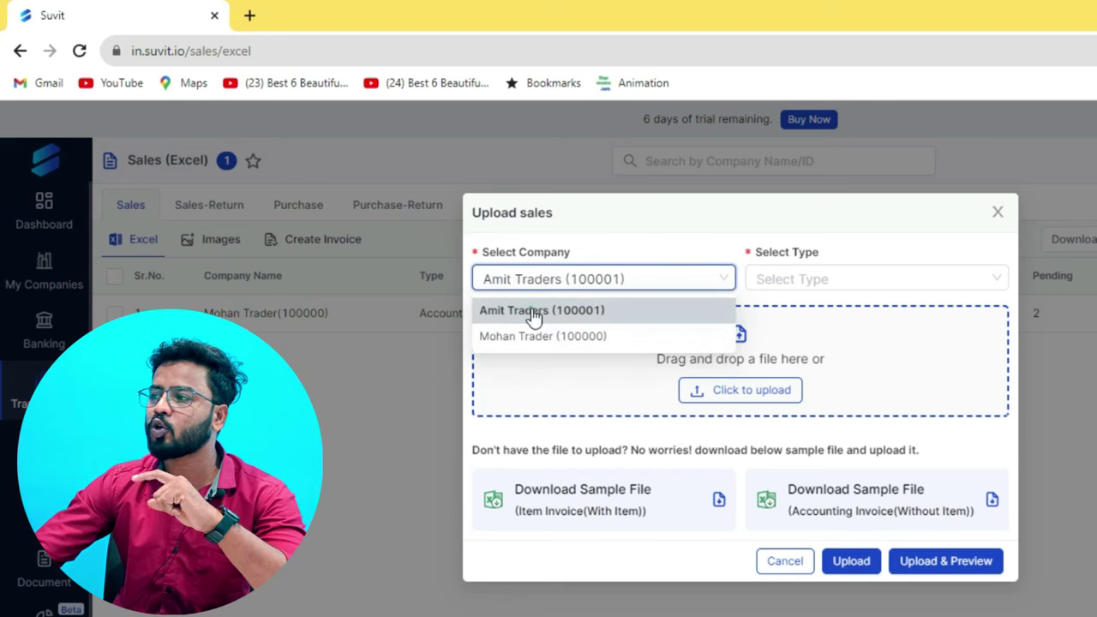
{"action": "left_click", "coordinate": [816, 283]}
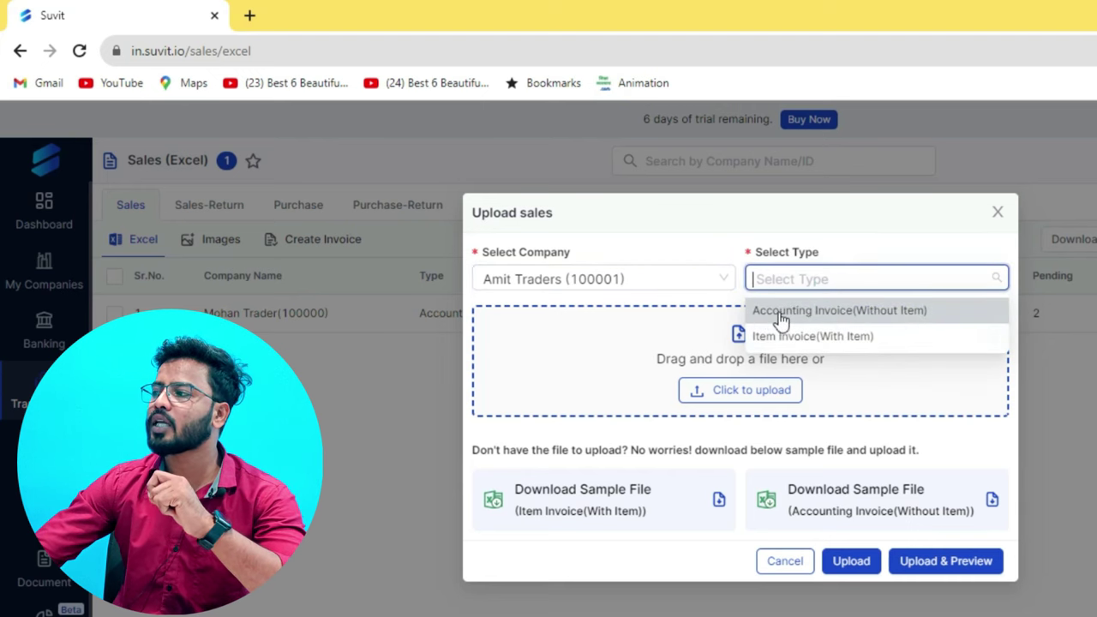
{"action": "left_click", "coordinate": [849, 312]}
- Attach the sales data Excel file from the Desktop to the sales upload
{"action": "left_click", "coordinate": [748, 388]}
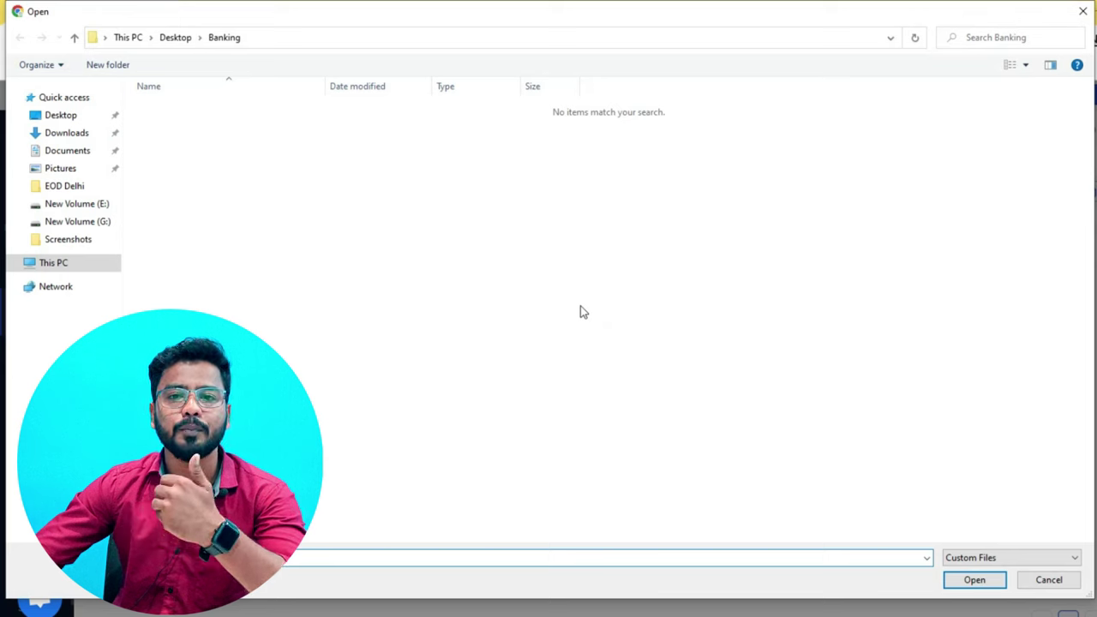
{"action": "left_click", "coordinate": [34, 120]}
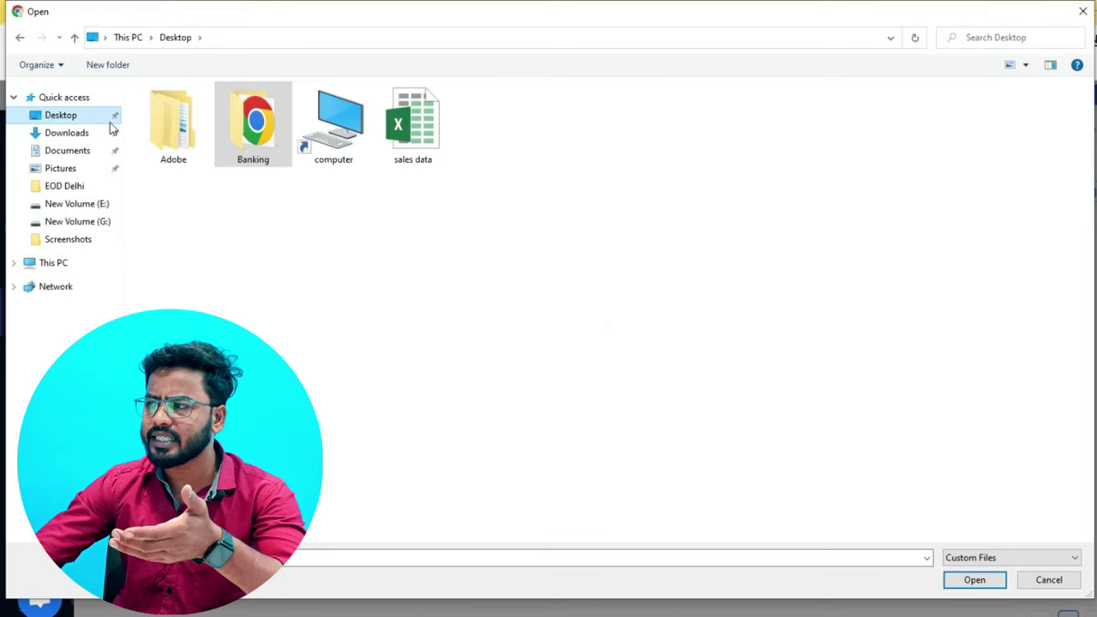
{"action": "left_click", "coordinate": [420, 146]}
{"action": "left_click", "coordinate": [994, 580]}
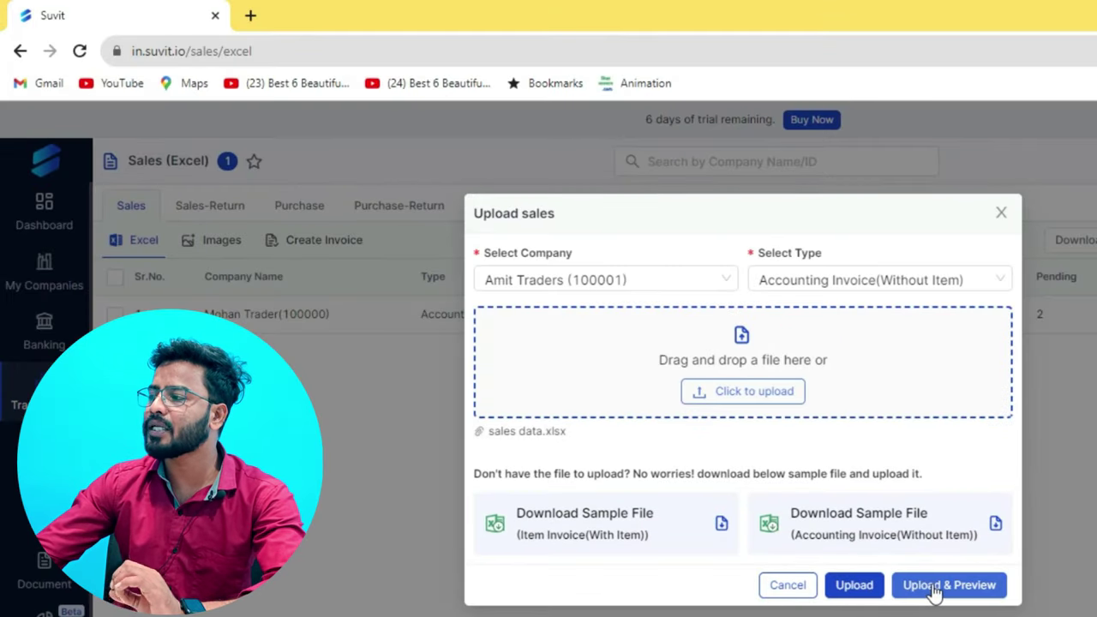
- Upload the sales file with a preview, save it for mapping and accept the proposed field mapping to reach GST mapping
{"action": "left_click", "coordinate": [964, 589]}
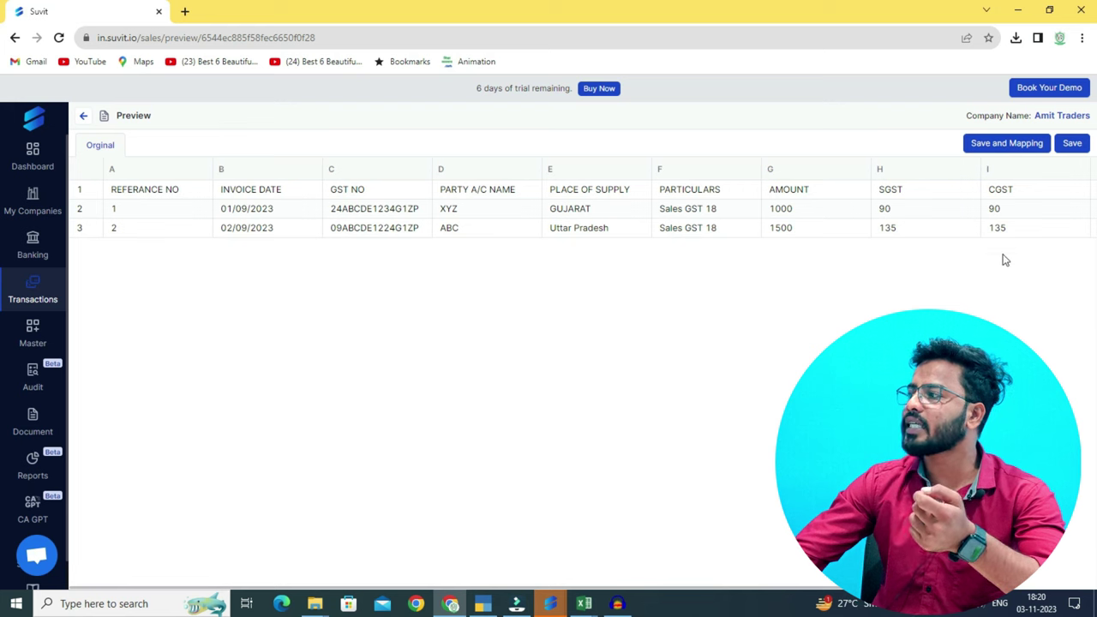
{"action": "left_click", "coordinate": [1003, 144]}
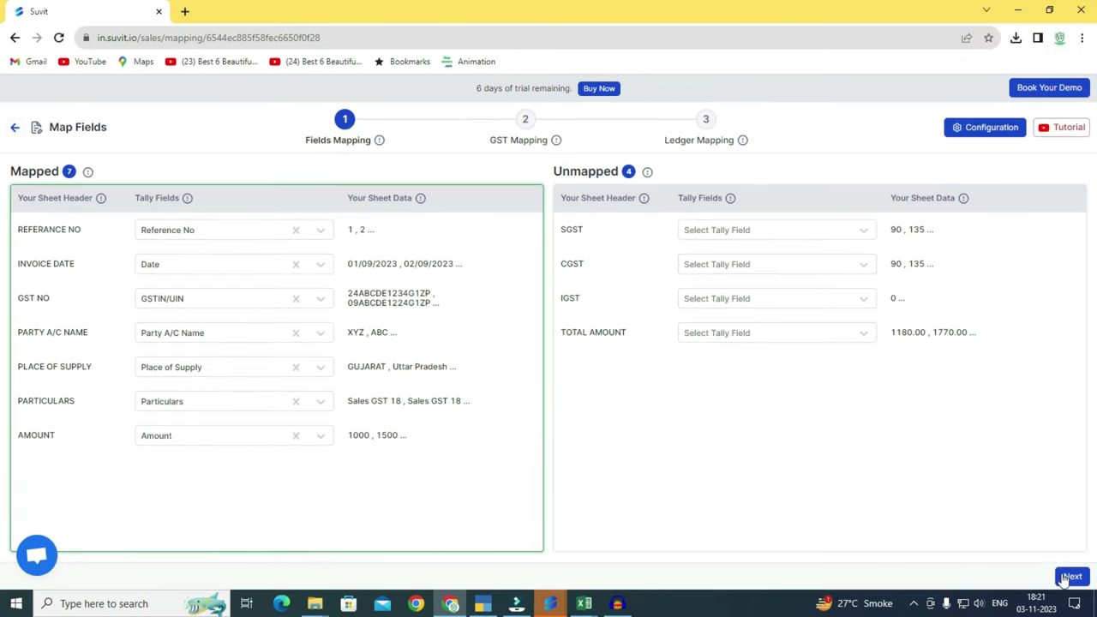
{"action": "left_click", "coordinate": [1071, 577]}
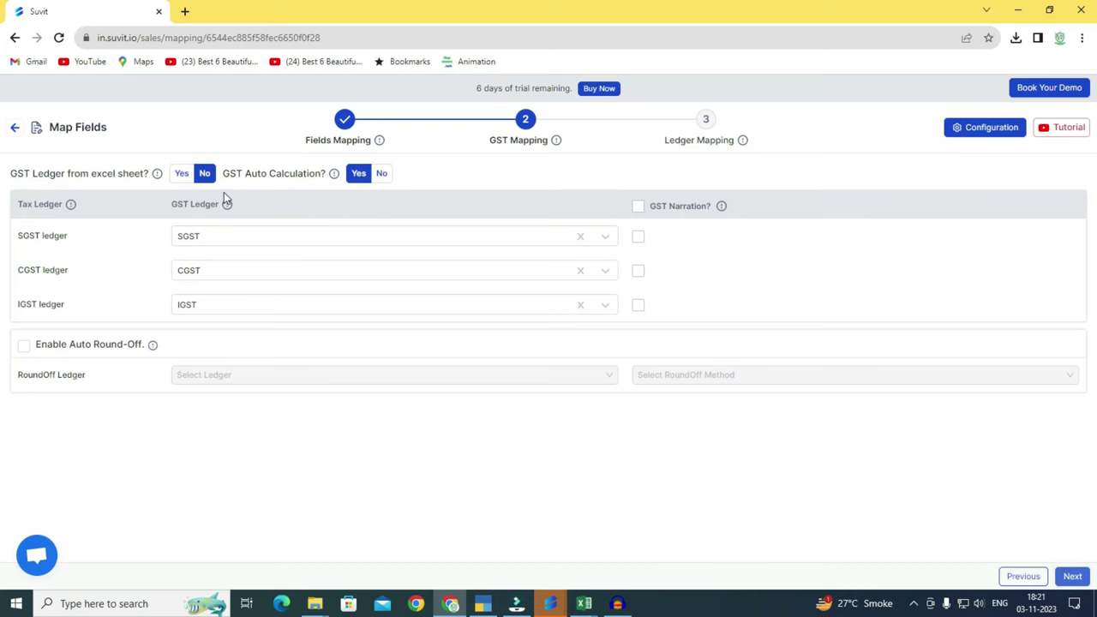